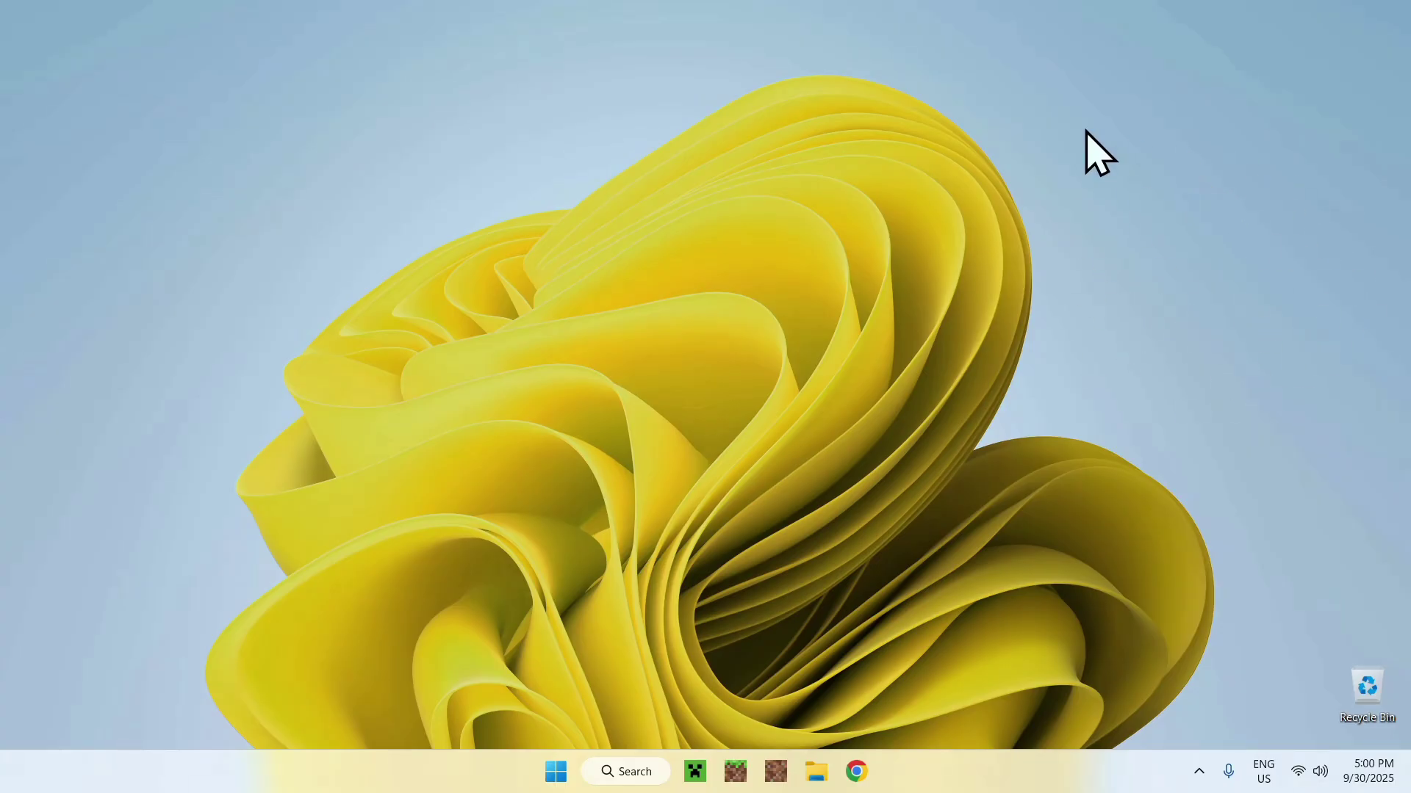
Step: Launch Chrome, search Google for 'Fabric Minecraft' and open the fabricmc.net result
left_click(856, 770)
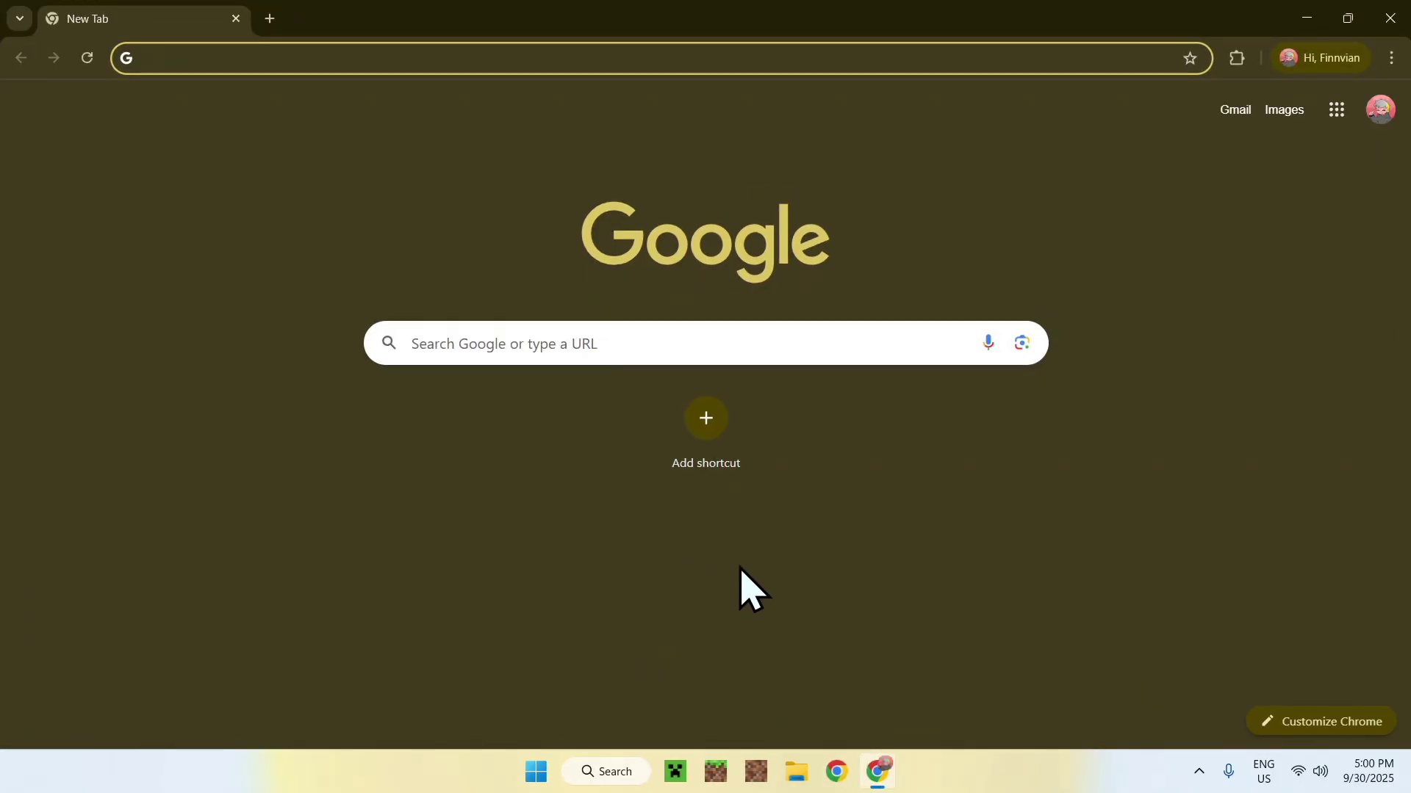
left_click(768, 342)
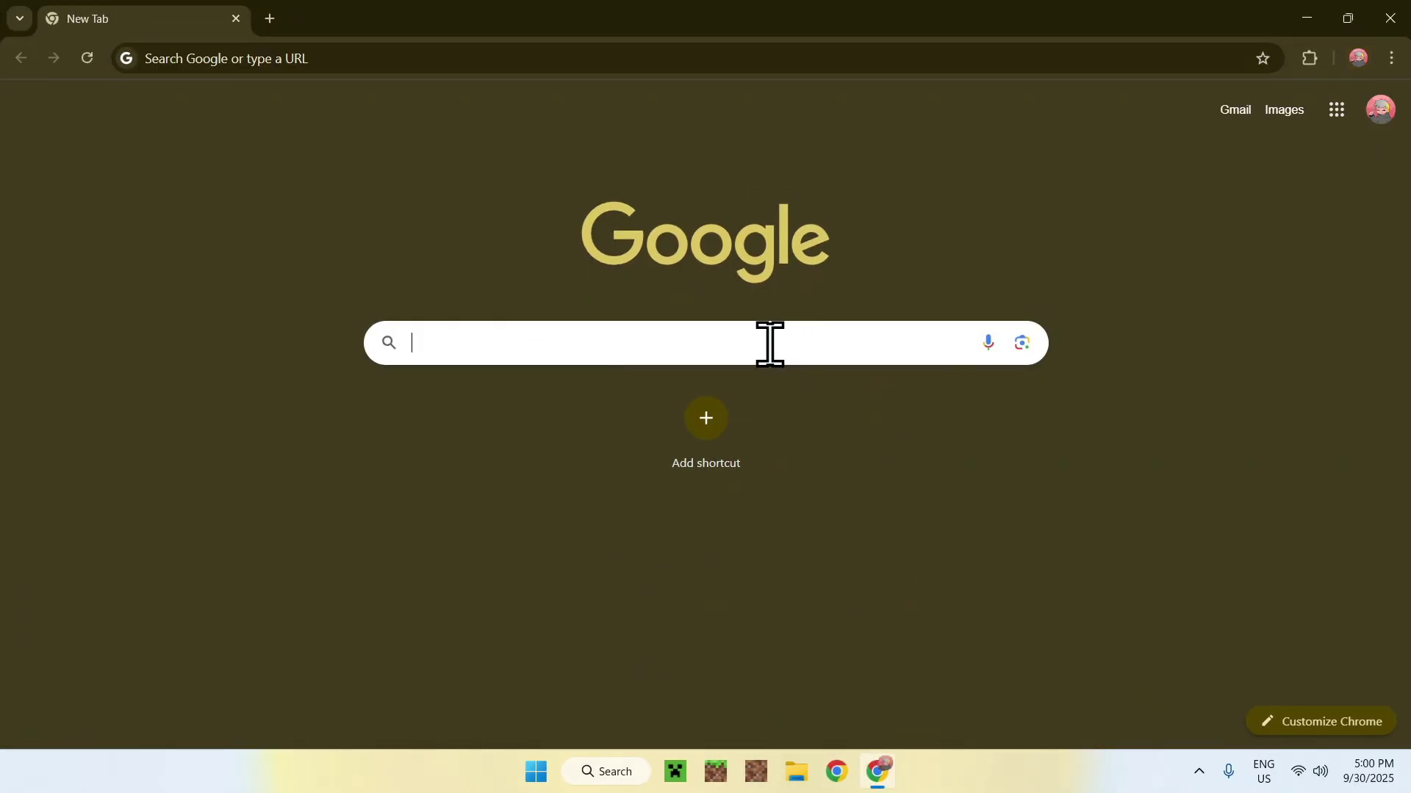
type("Fabric Minecraft")
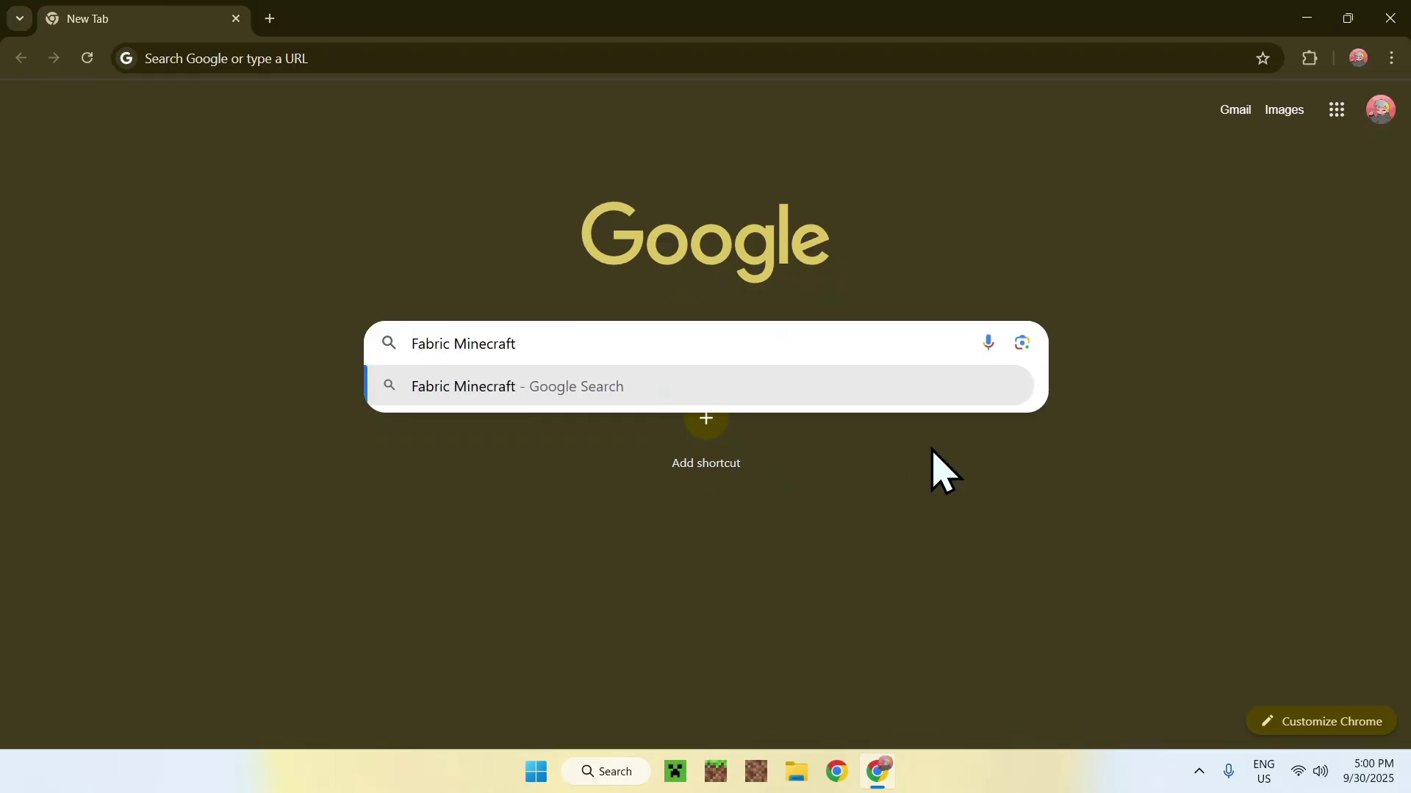
key("Return")
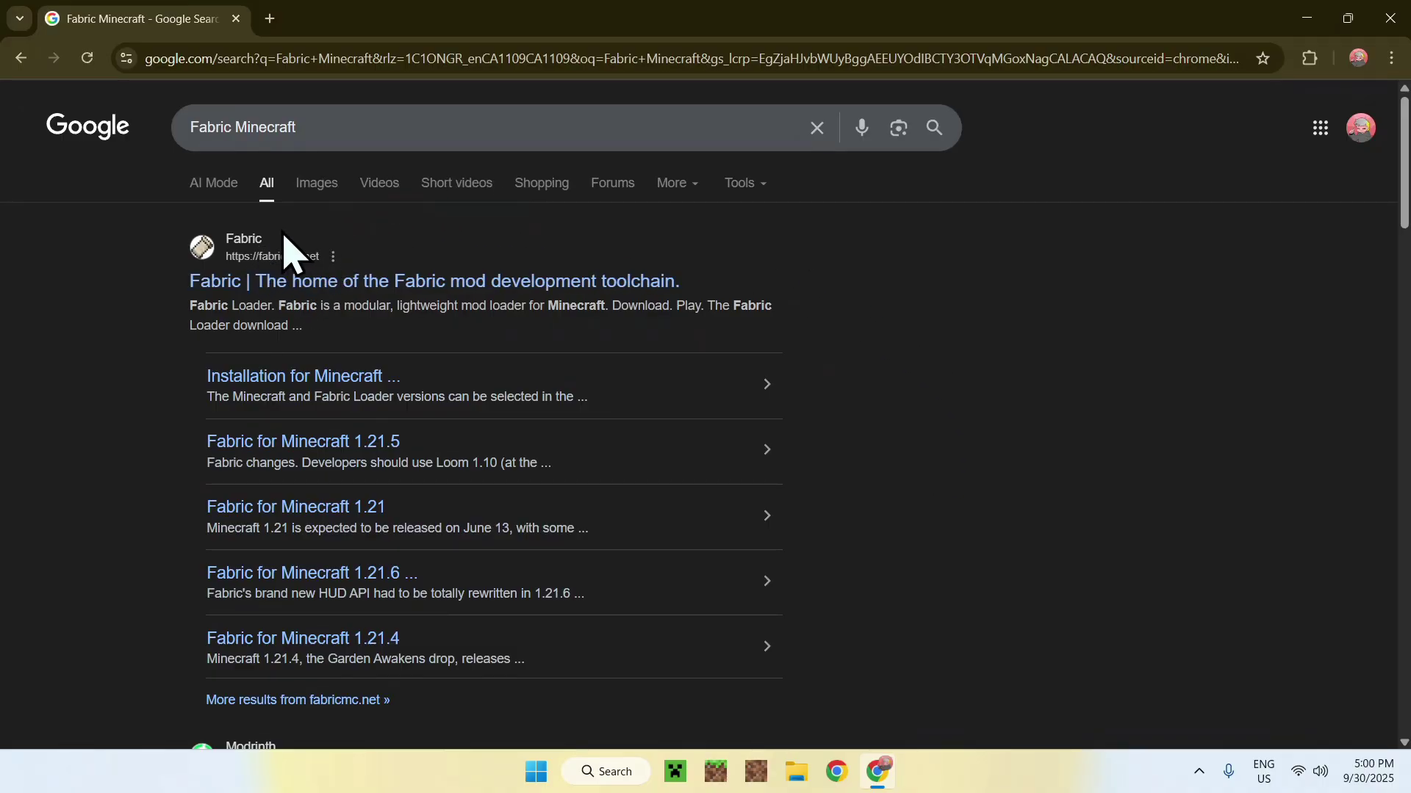
left_click(252, 287)
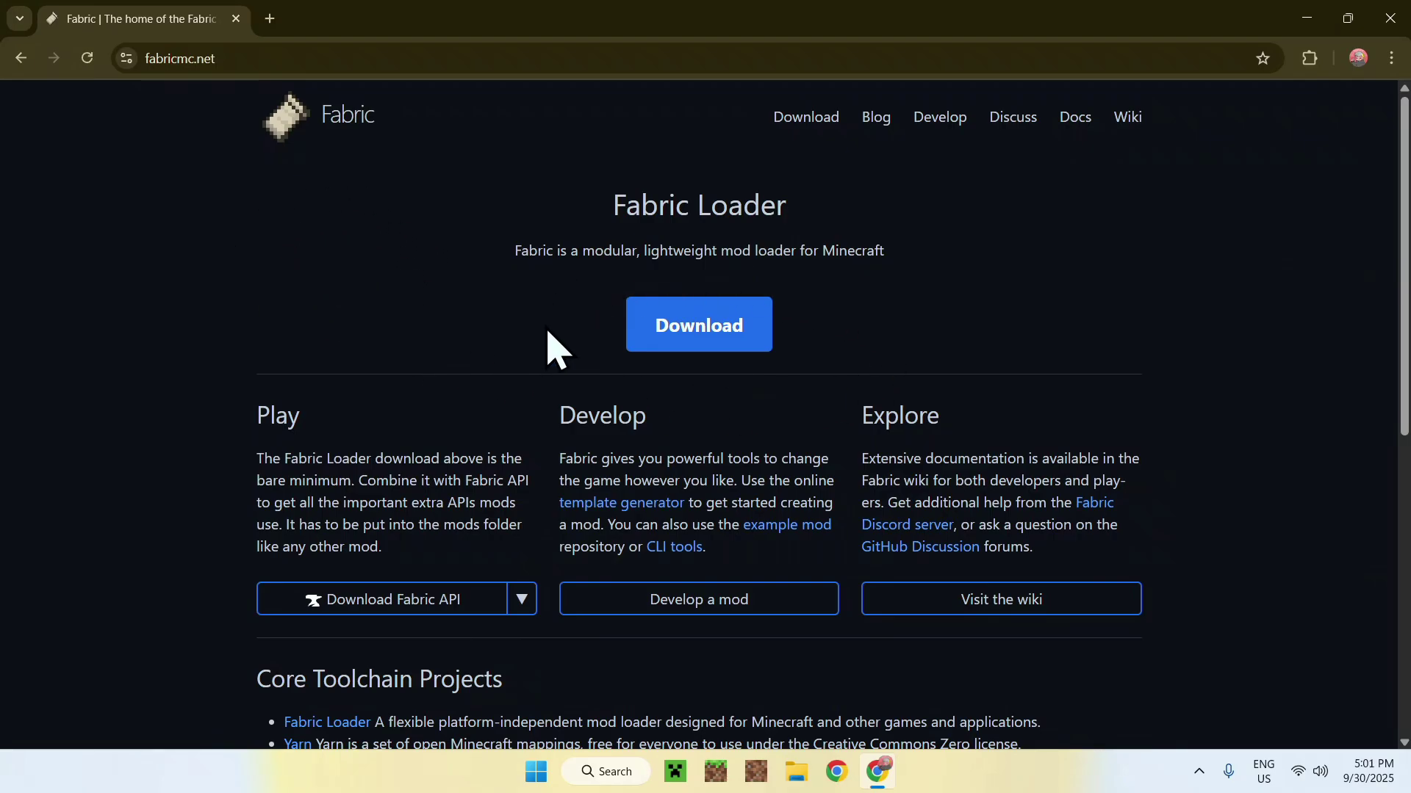
Step: Download fabric-installer-1.1.0.exe for Windows from fabricmc.net, then open a blank tab
left_click(716, 341)
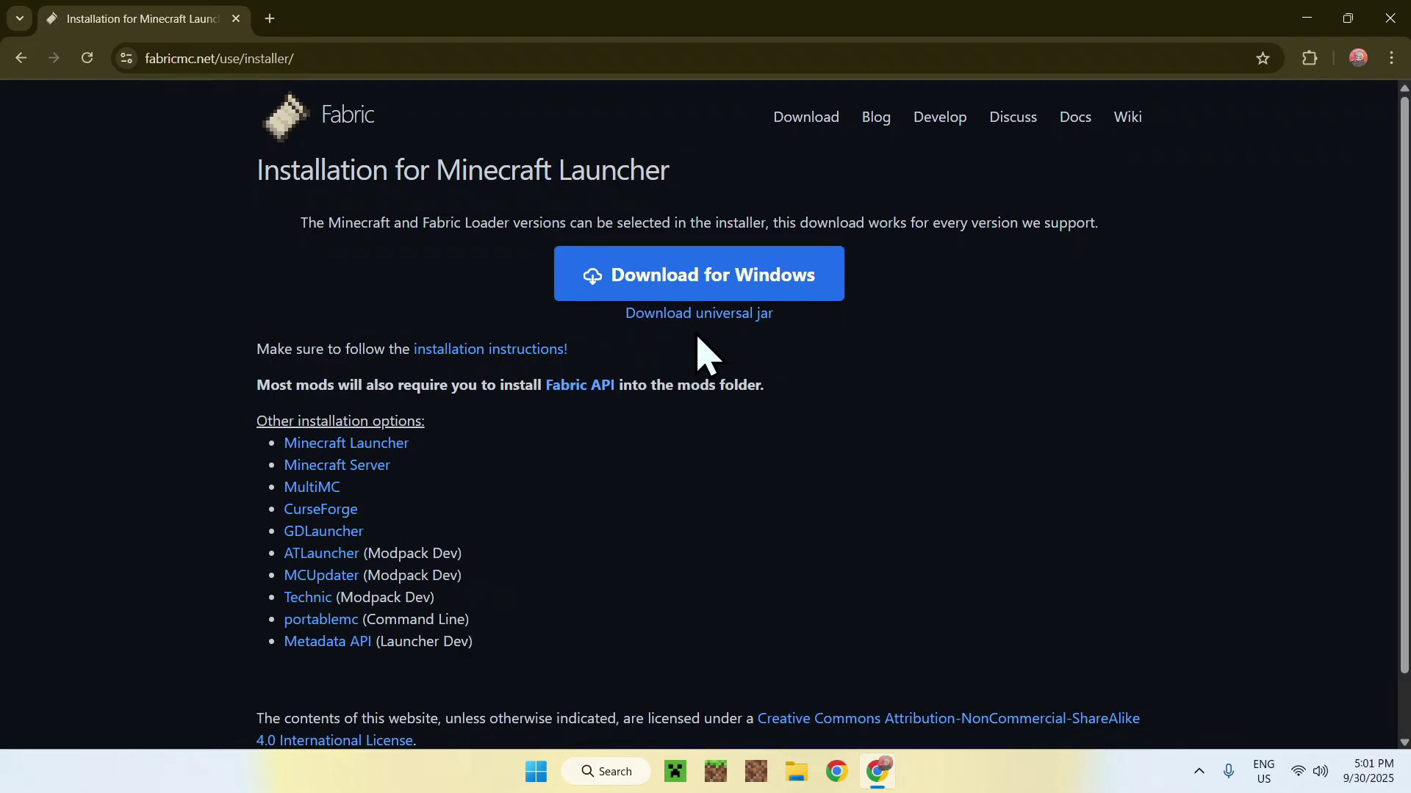
left_click(702, 292)
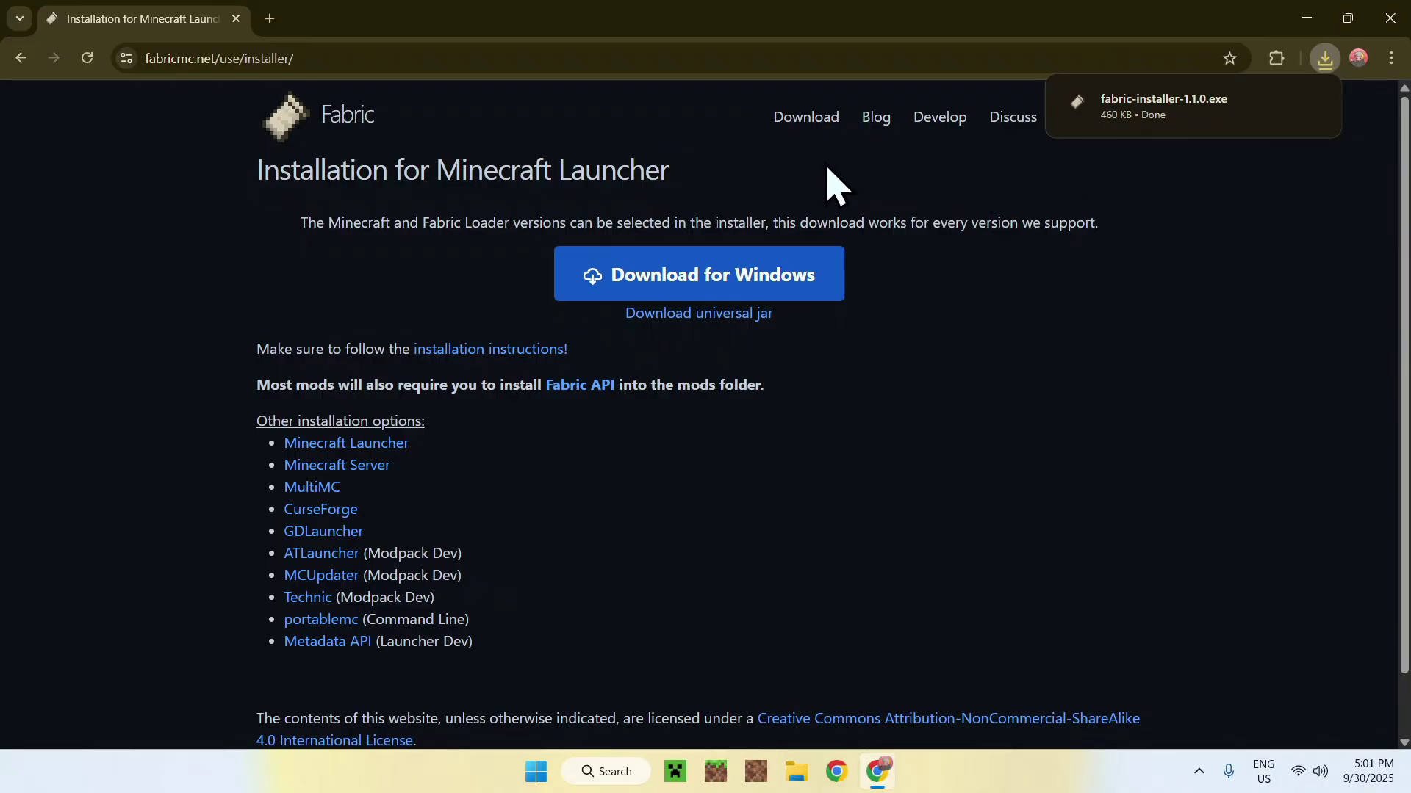
left_click(270, 19)
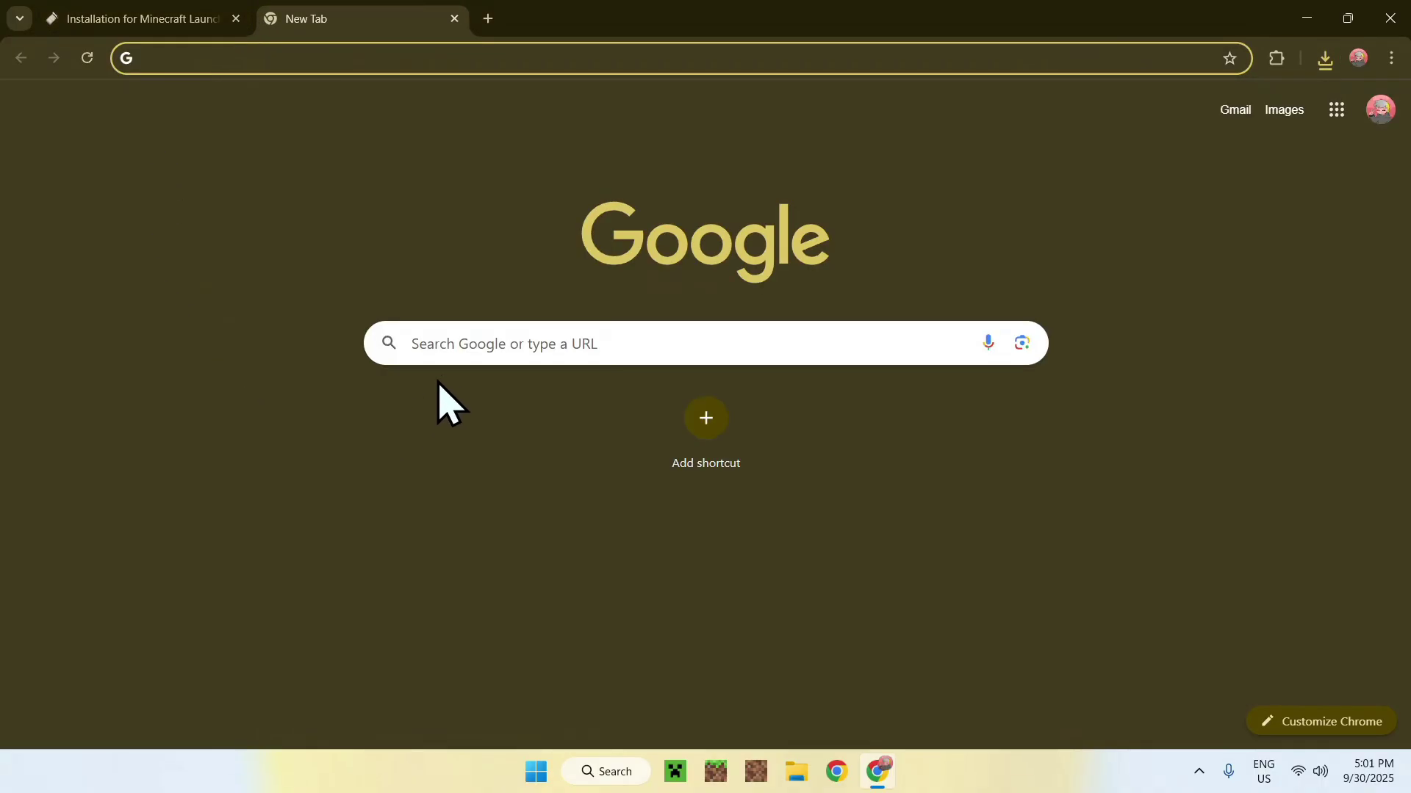
Step: Search Google for 'Modrinth' and go to modrinth.com
left_click(456, 342)
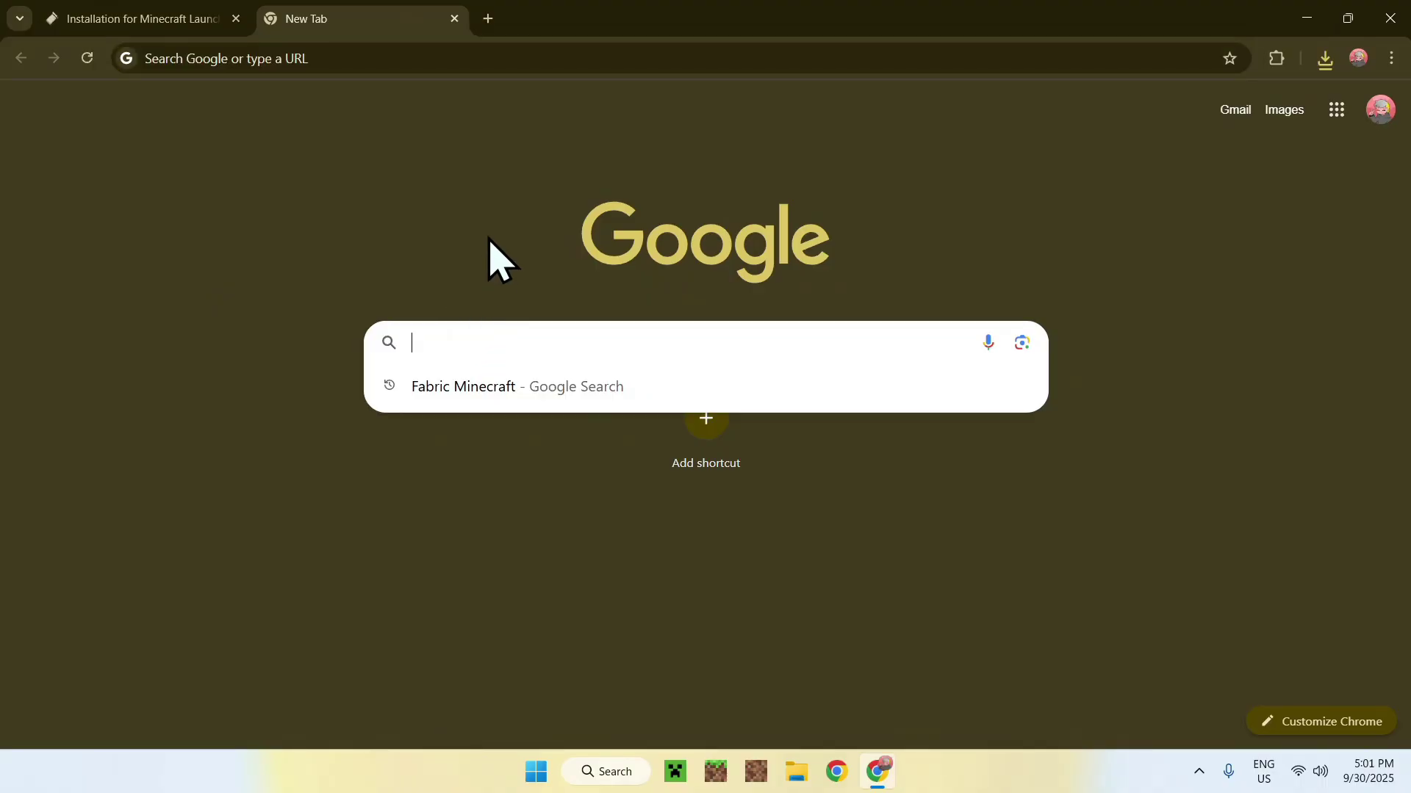
type("Modrinth")
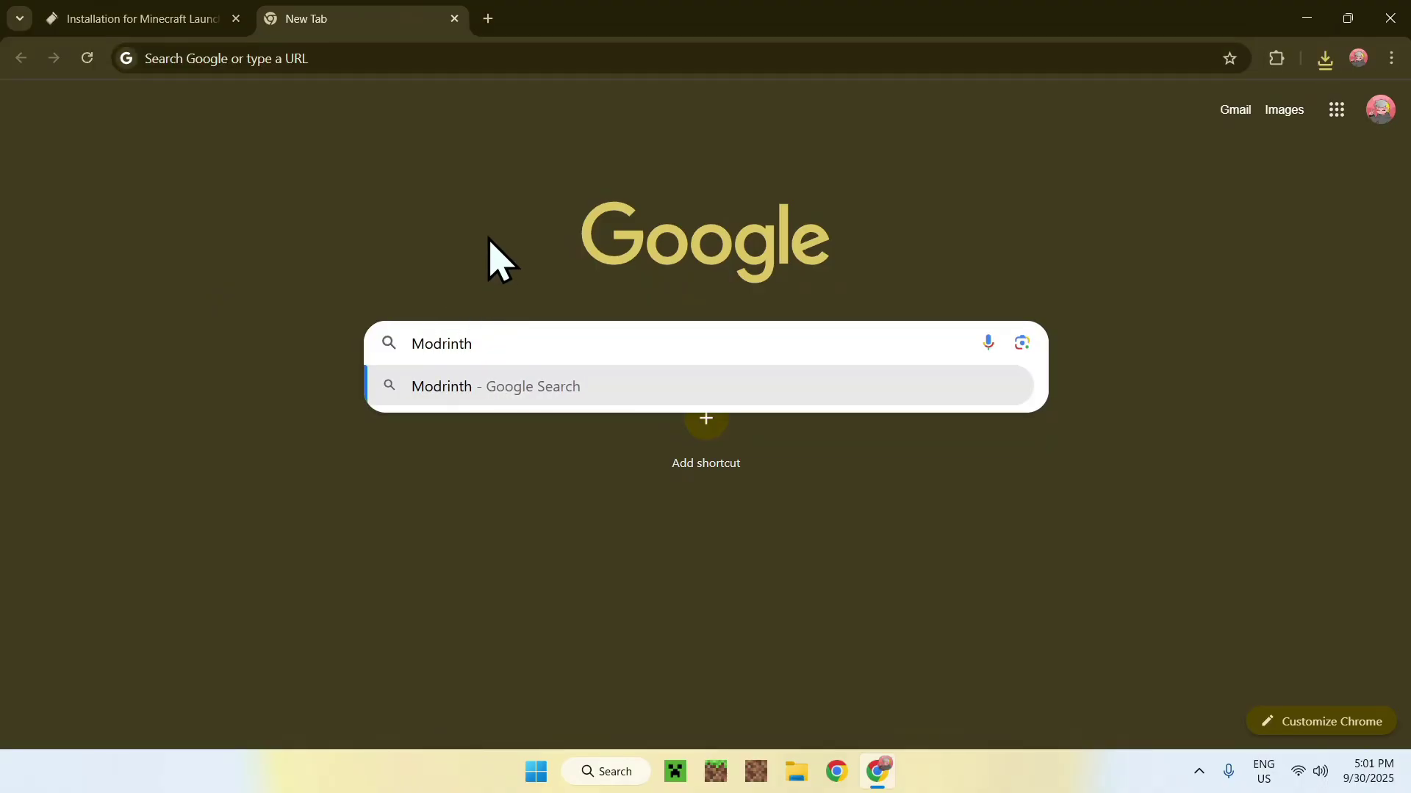
key("Return")
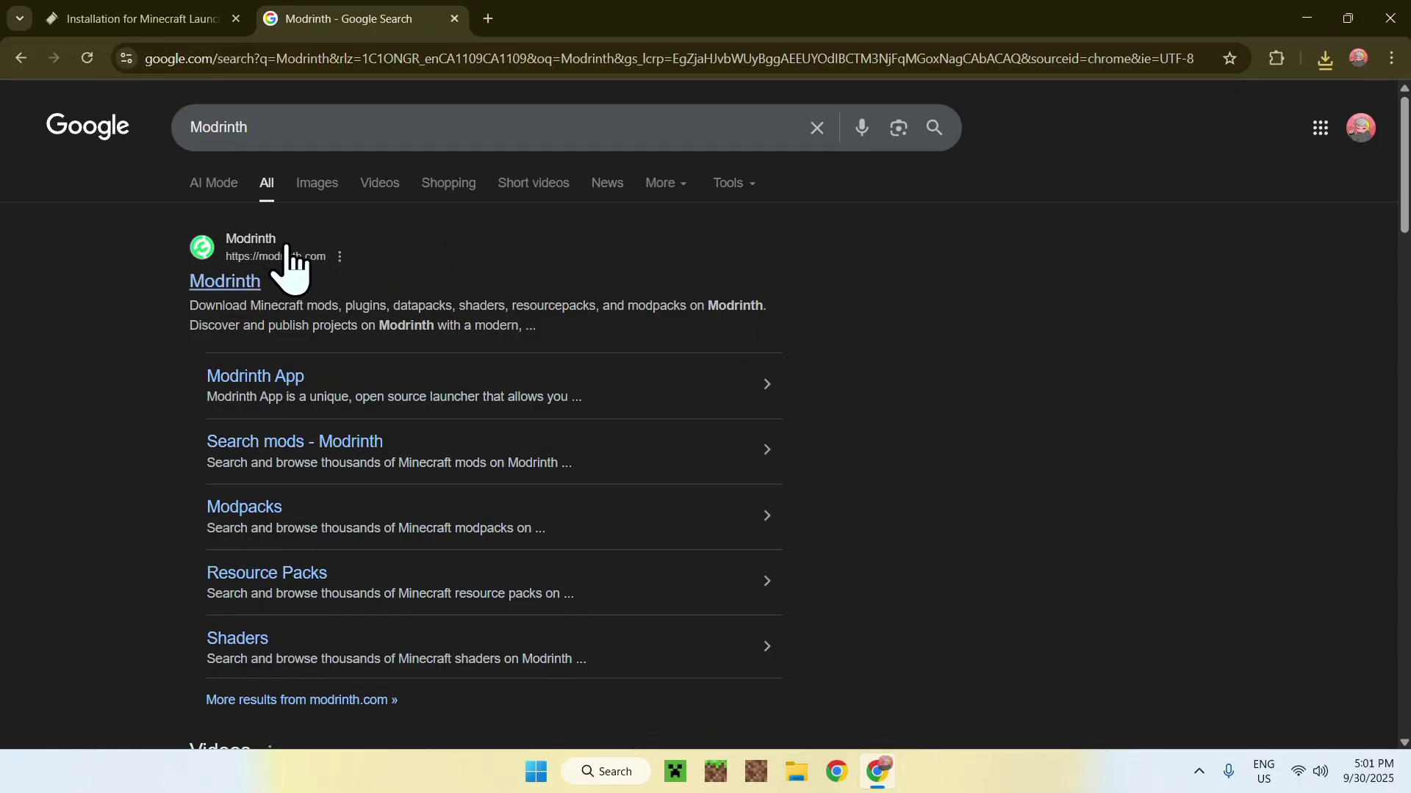
left_click(227, 283)
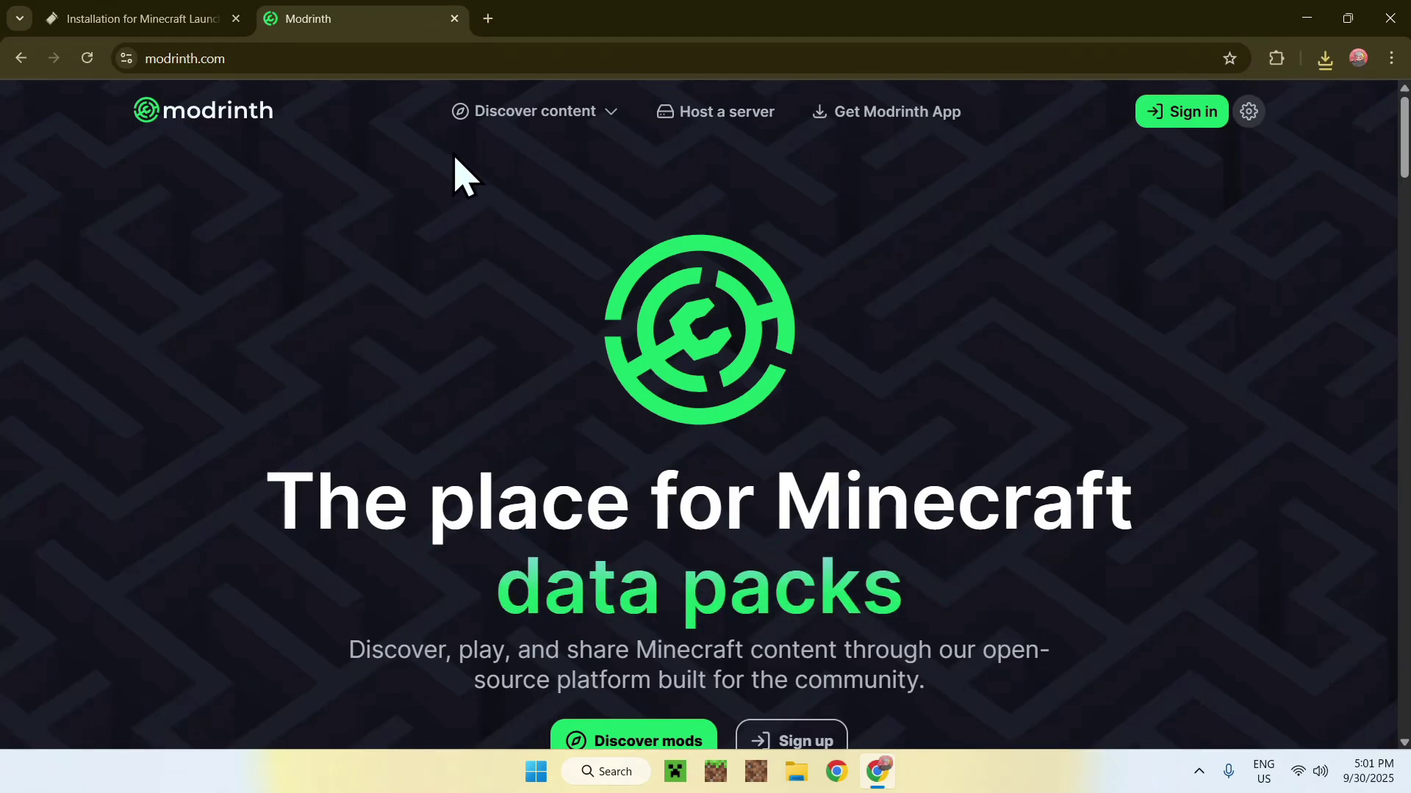
Step: Browse Modrinth's mods and filter them to game version 1.21.9
left_click(534, 118)
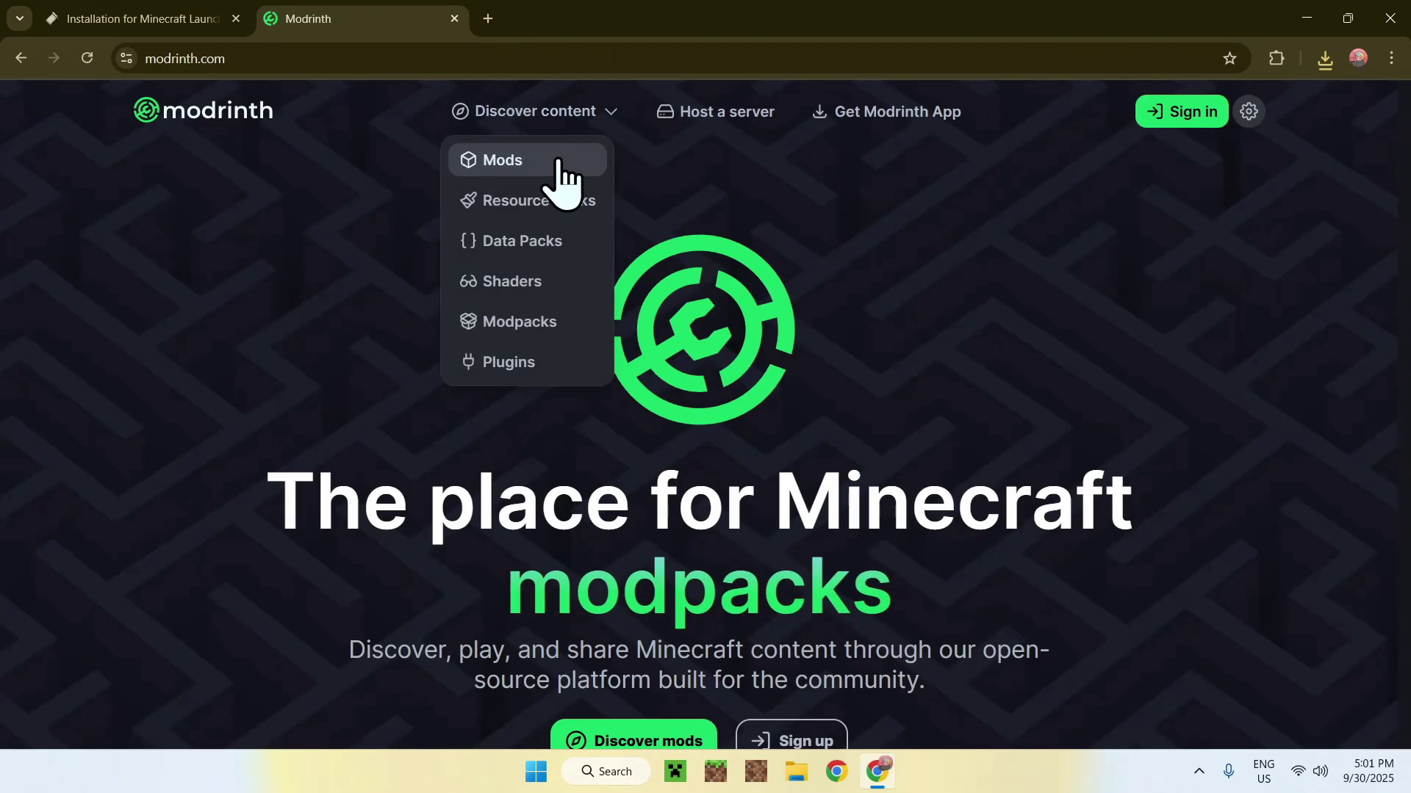
left_click(554, 160)
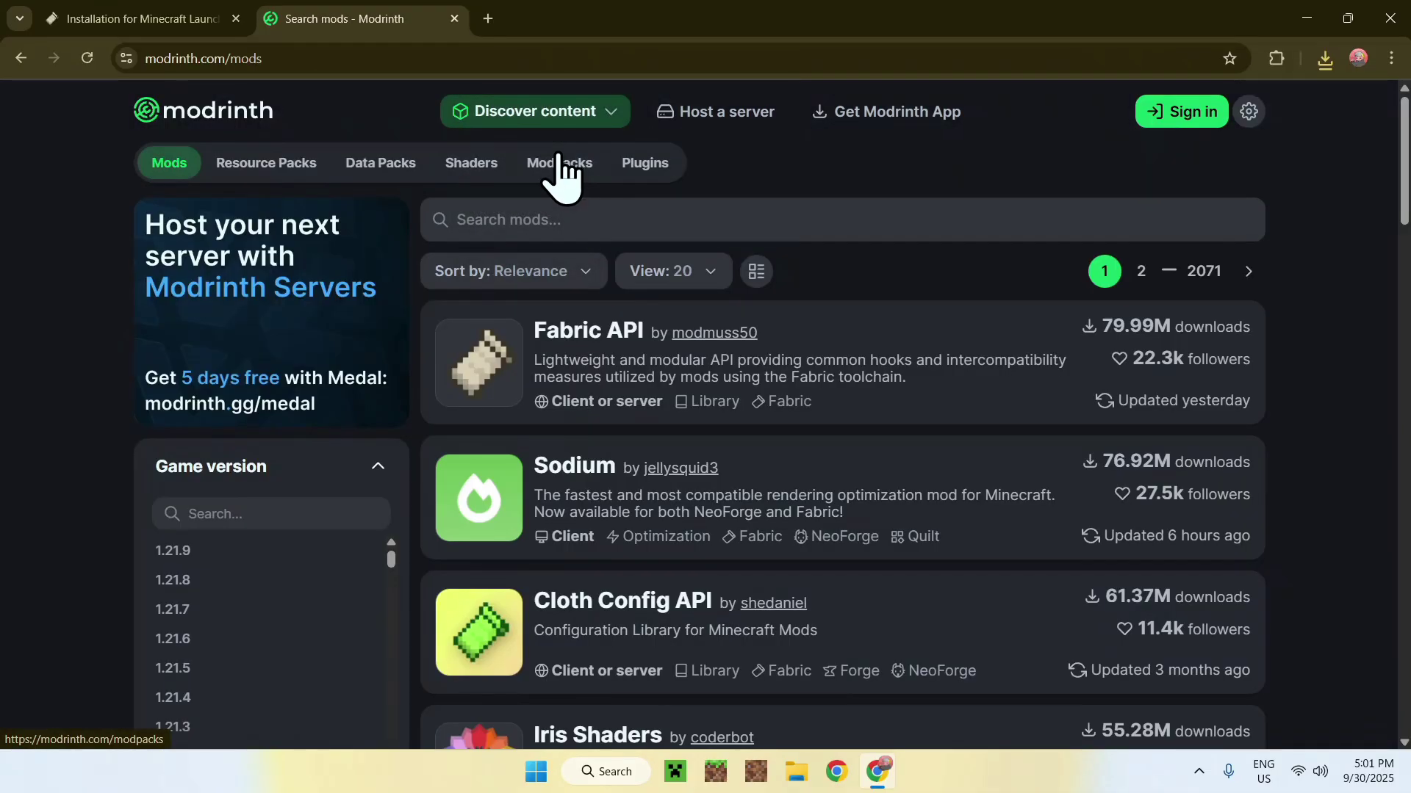
scroll(54, 338, "down", 2)
left_click(213, 370)
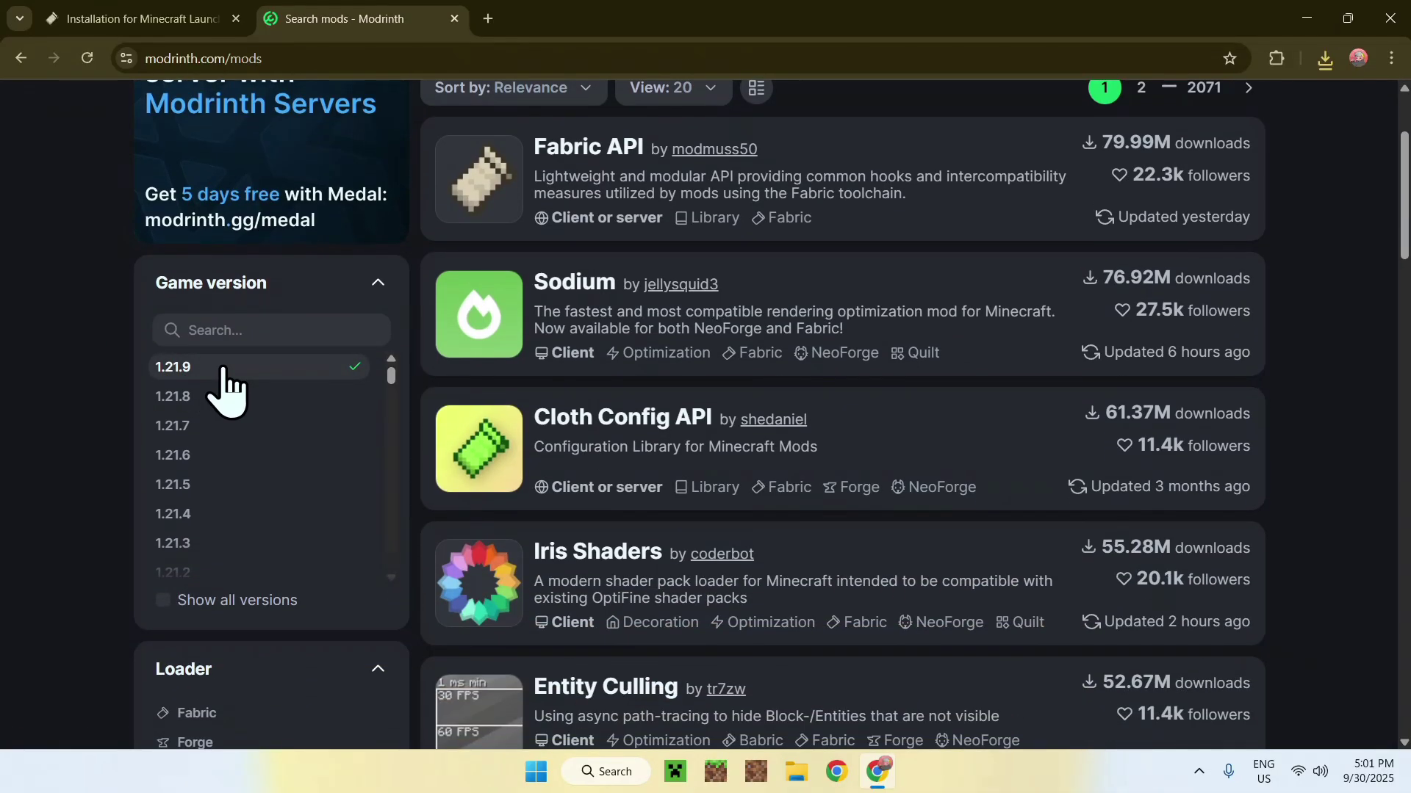
left_click(223, 390)
left_click(220, 371)
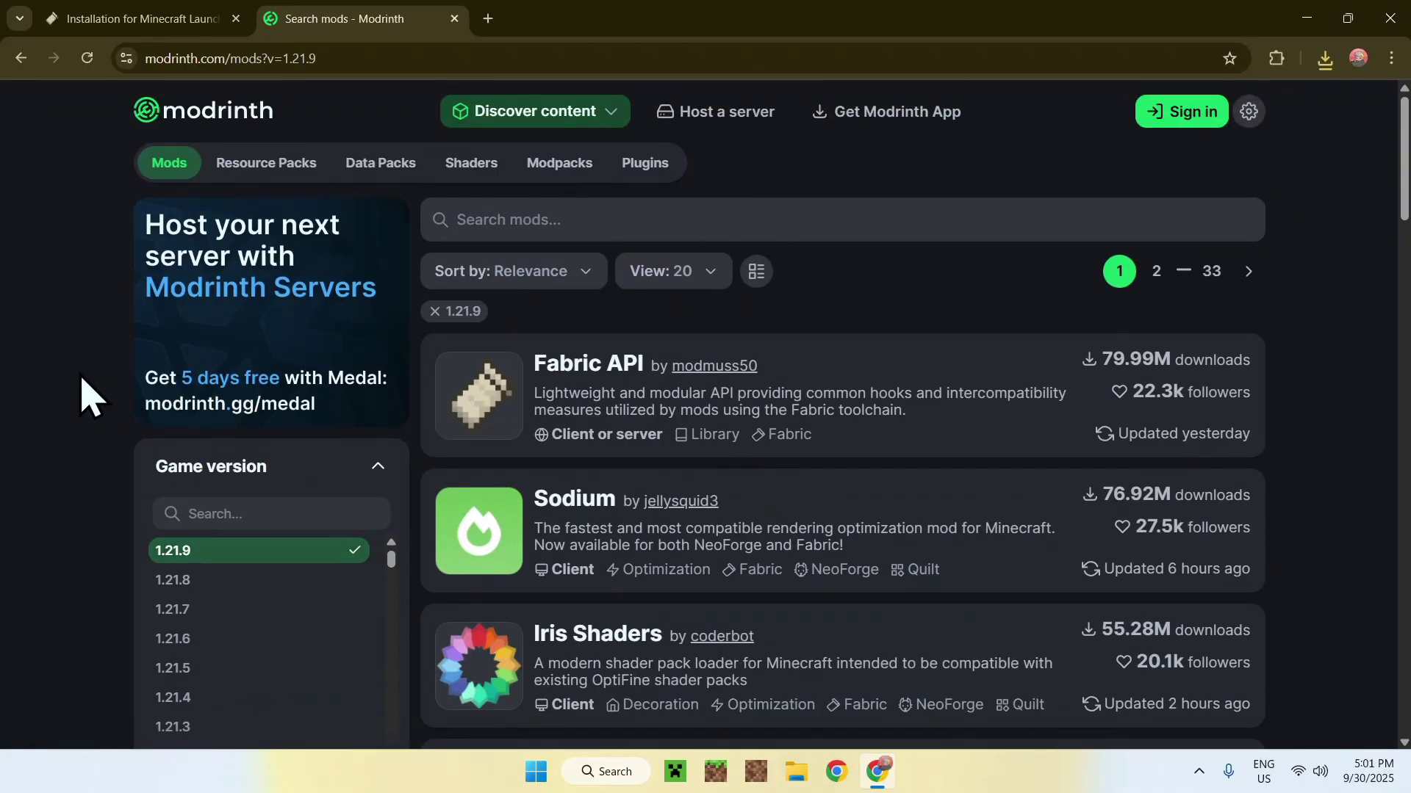
Step: Restrict results to the Fabric loader and open Xaero's Minimap from the list
scroll(85, 396, "down", 6)
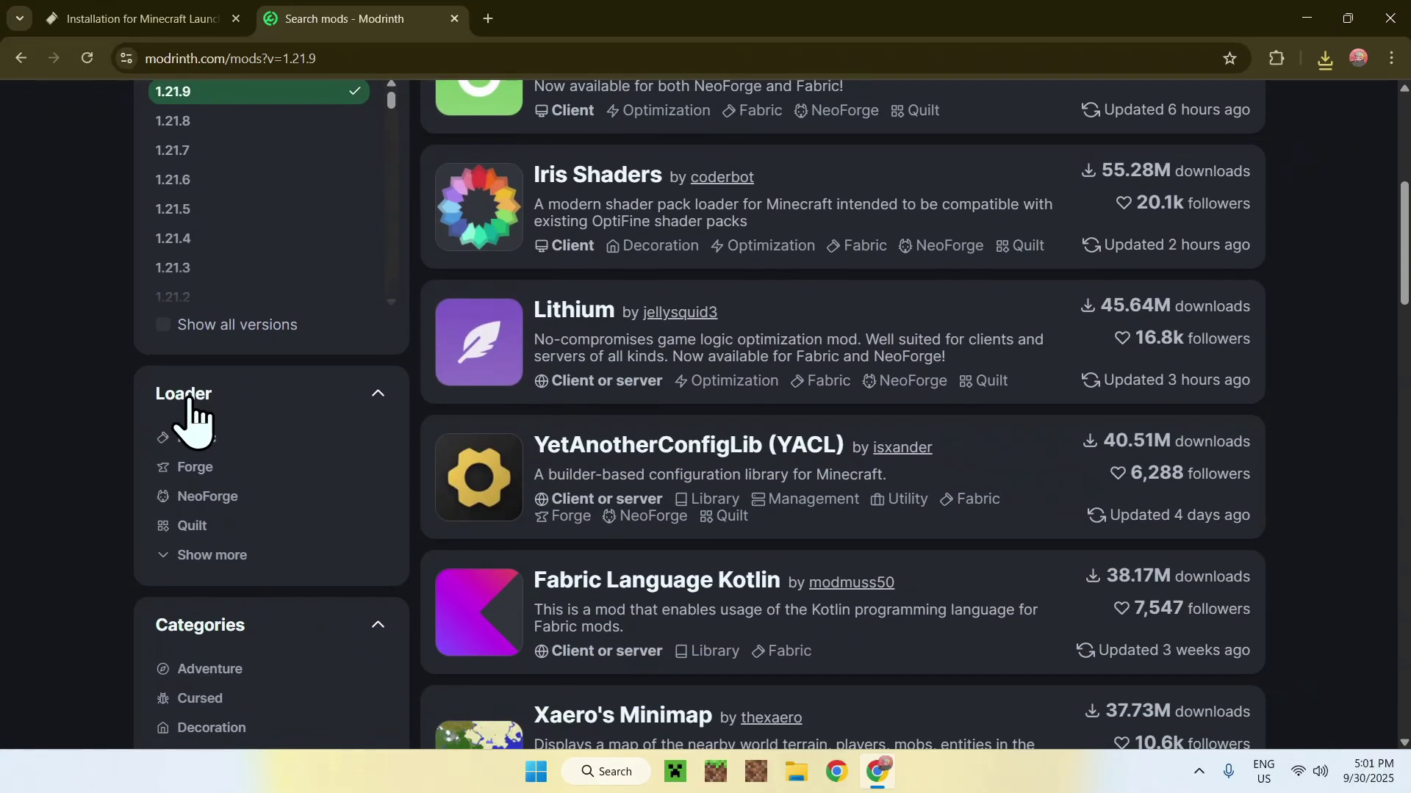
left_click(211, 439)
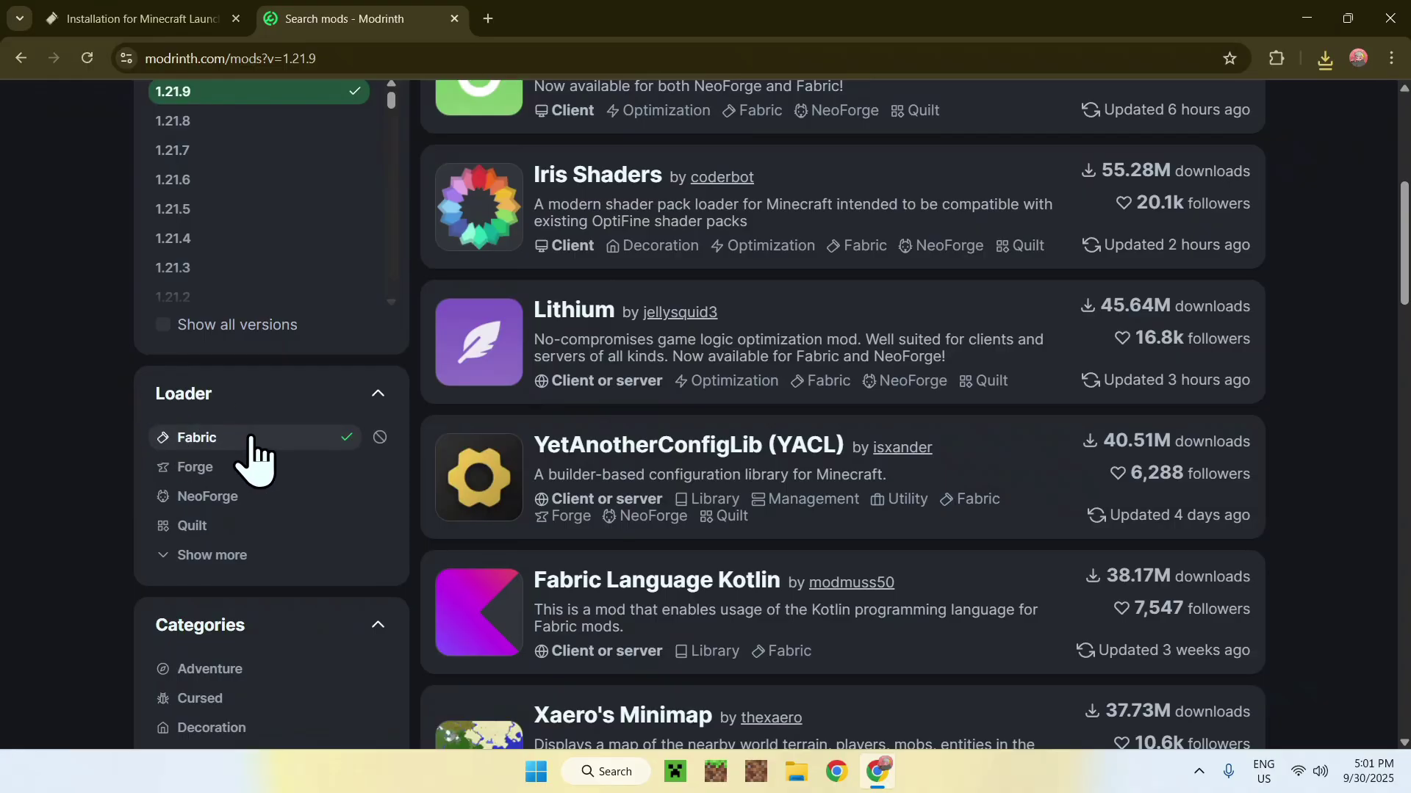
scroll(86, 440, "down", 6)
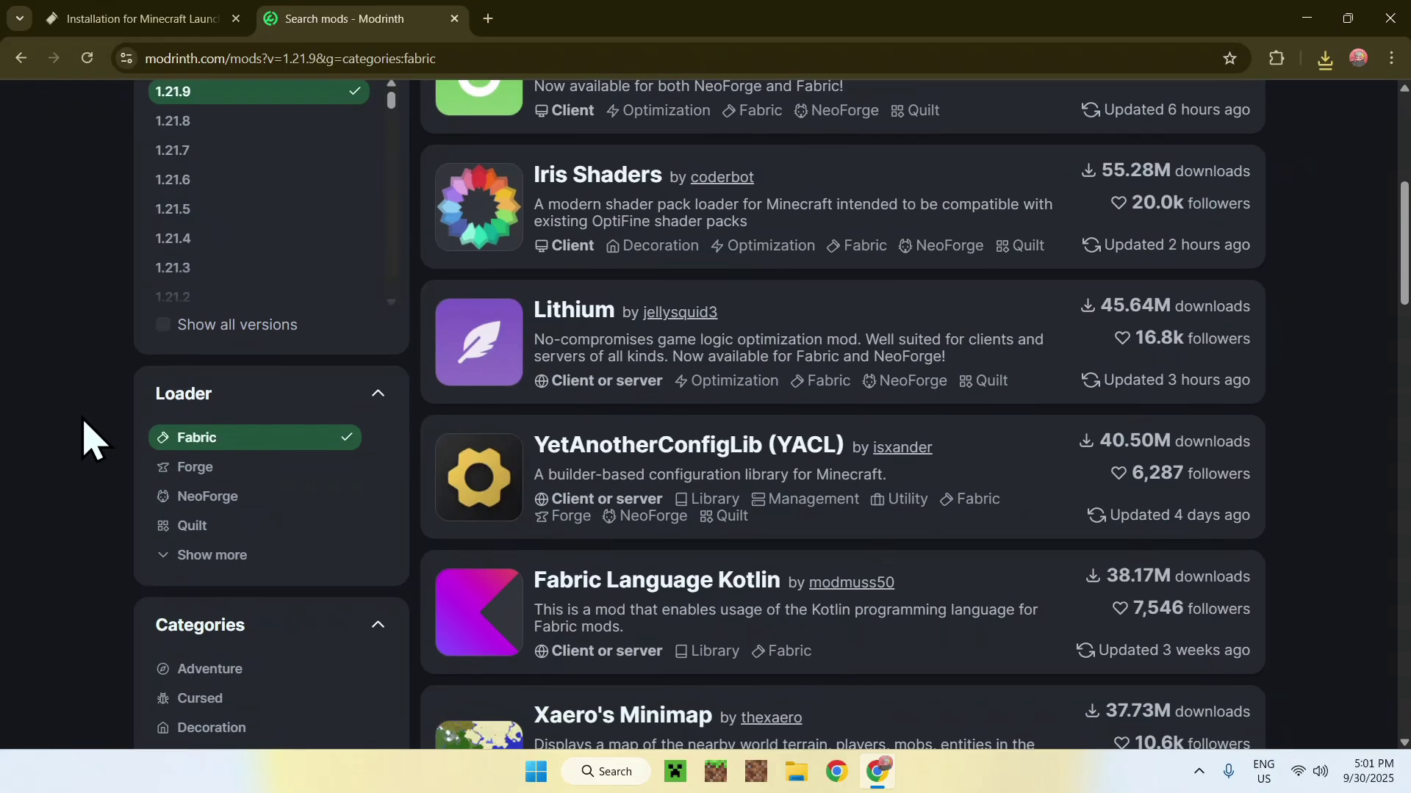
scroll(88, 440, "down", 2)
scroll(85, 330, "up", 5)
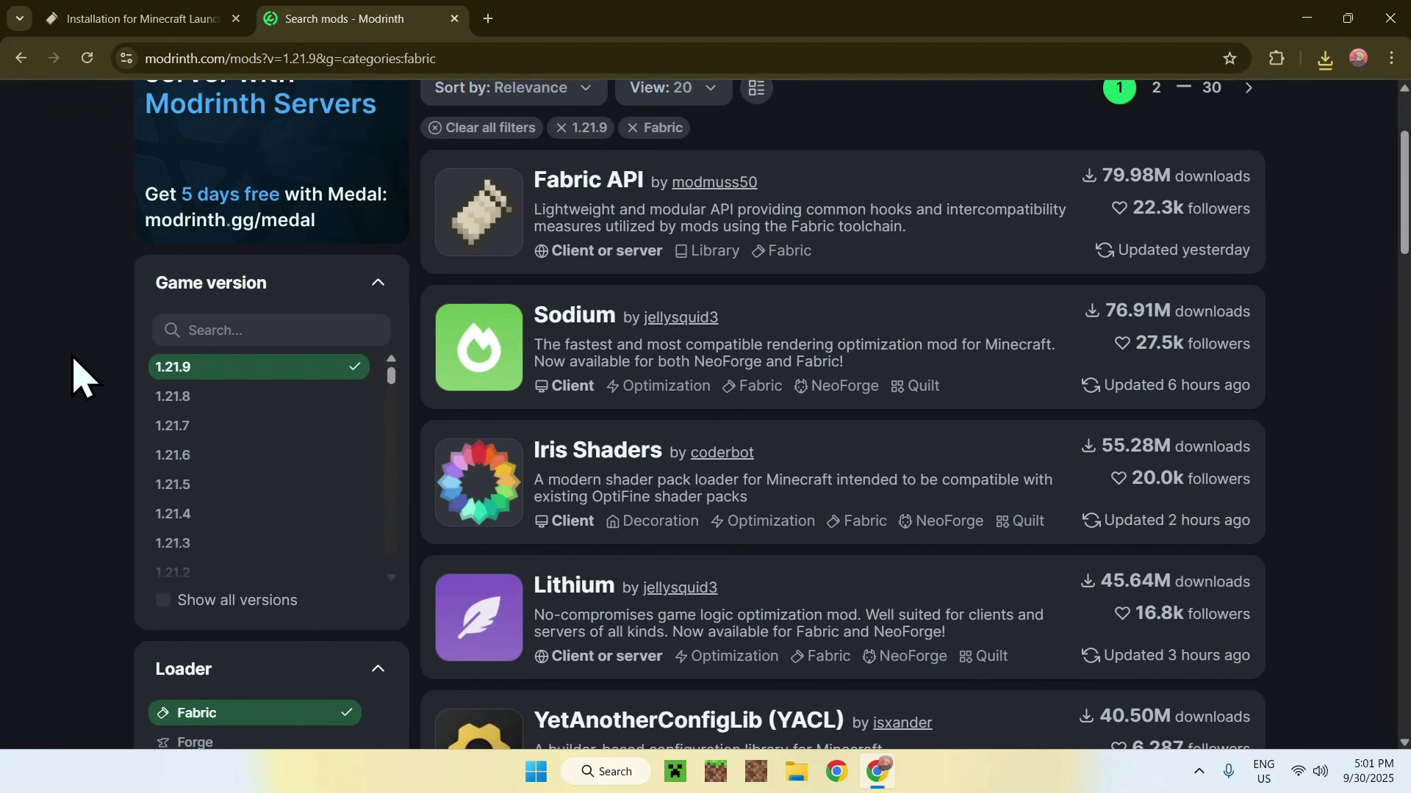
scroll(87, 380, "up", 3)
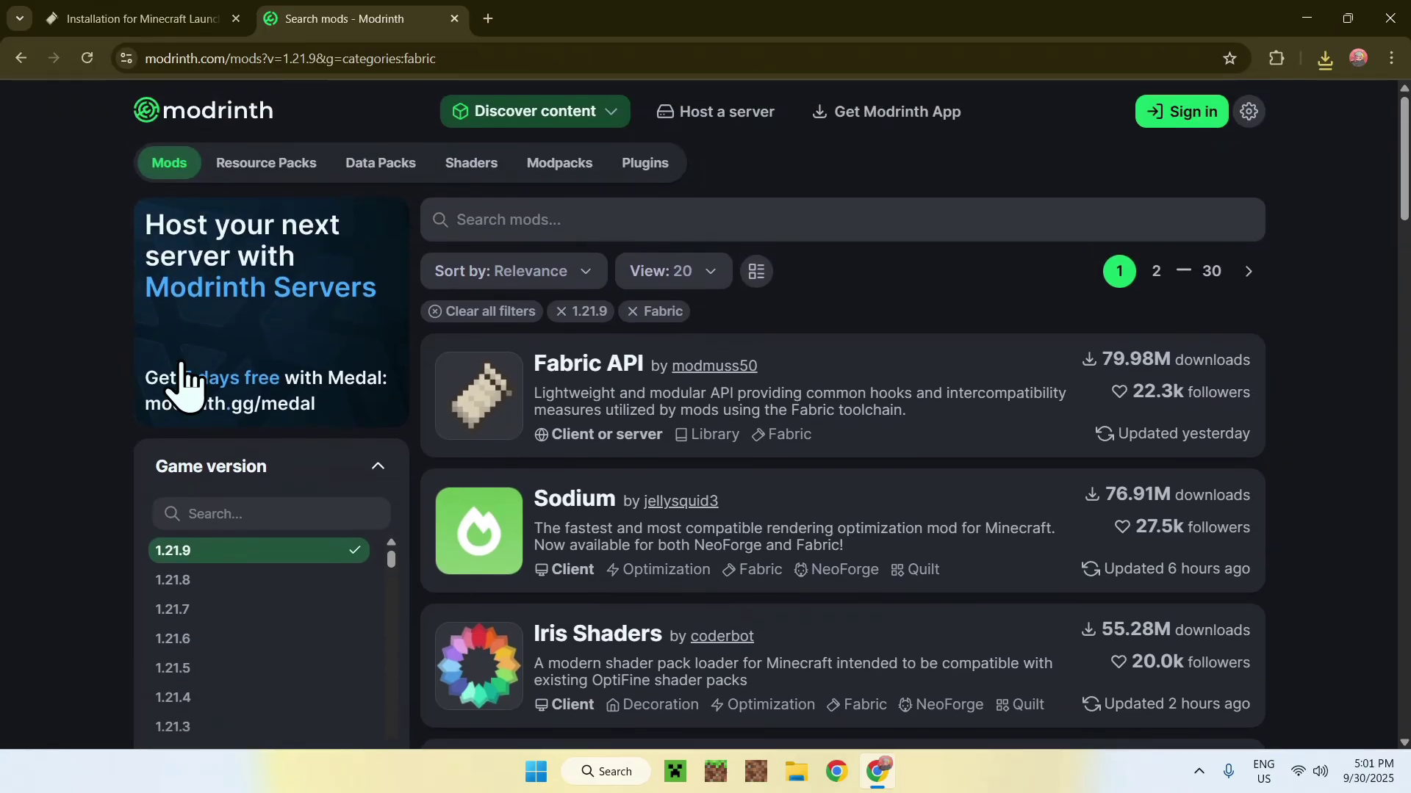
left_click_drag(1404, 144, 1403, 197)
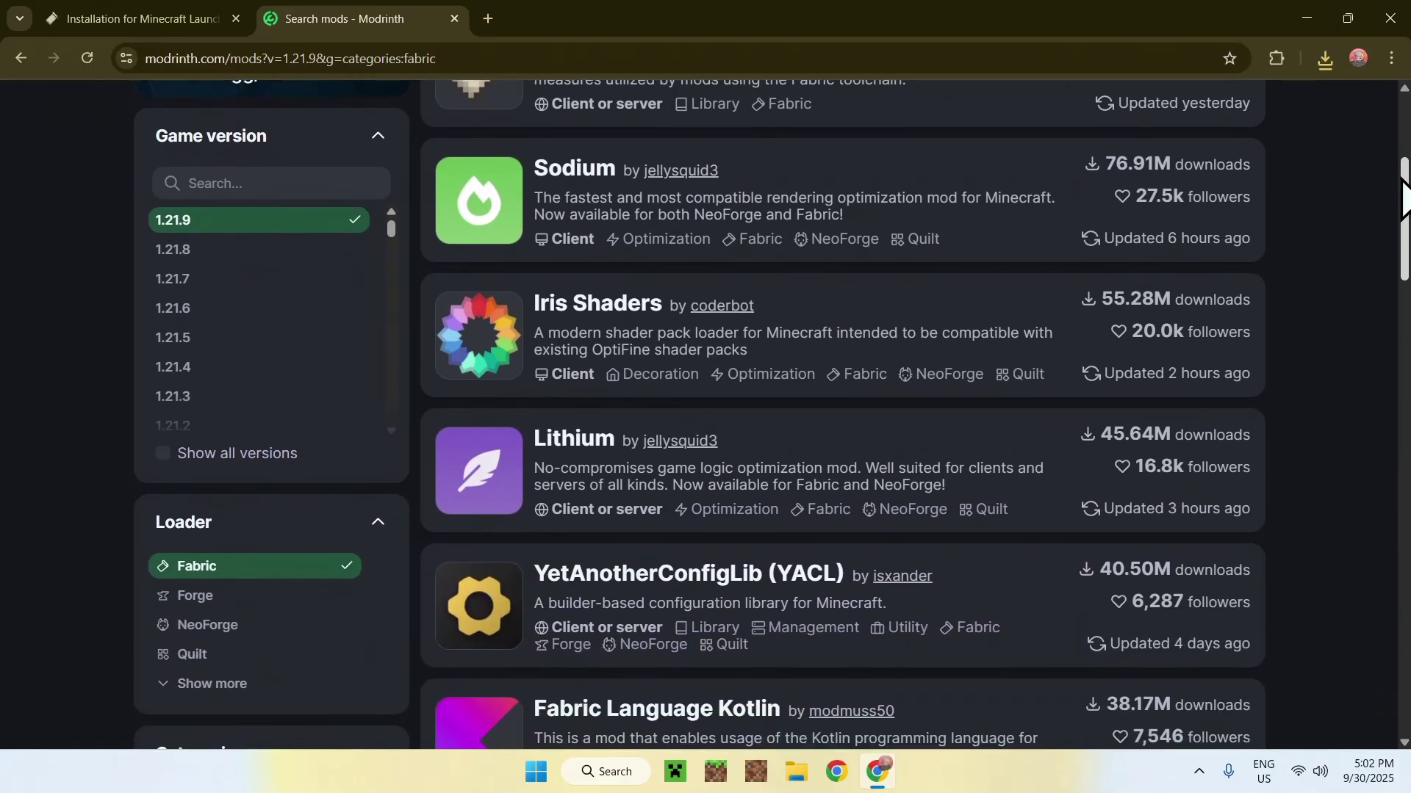
scroll(1334, 312, "down", 9)
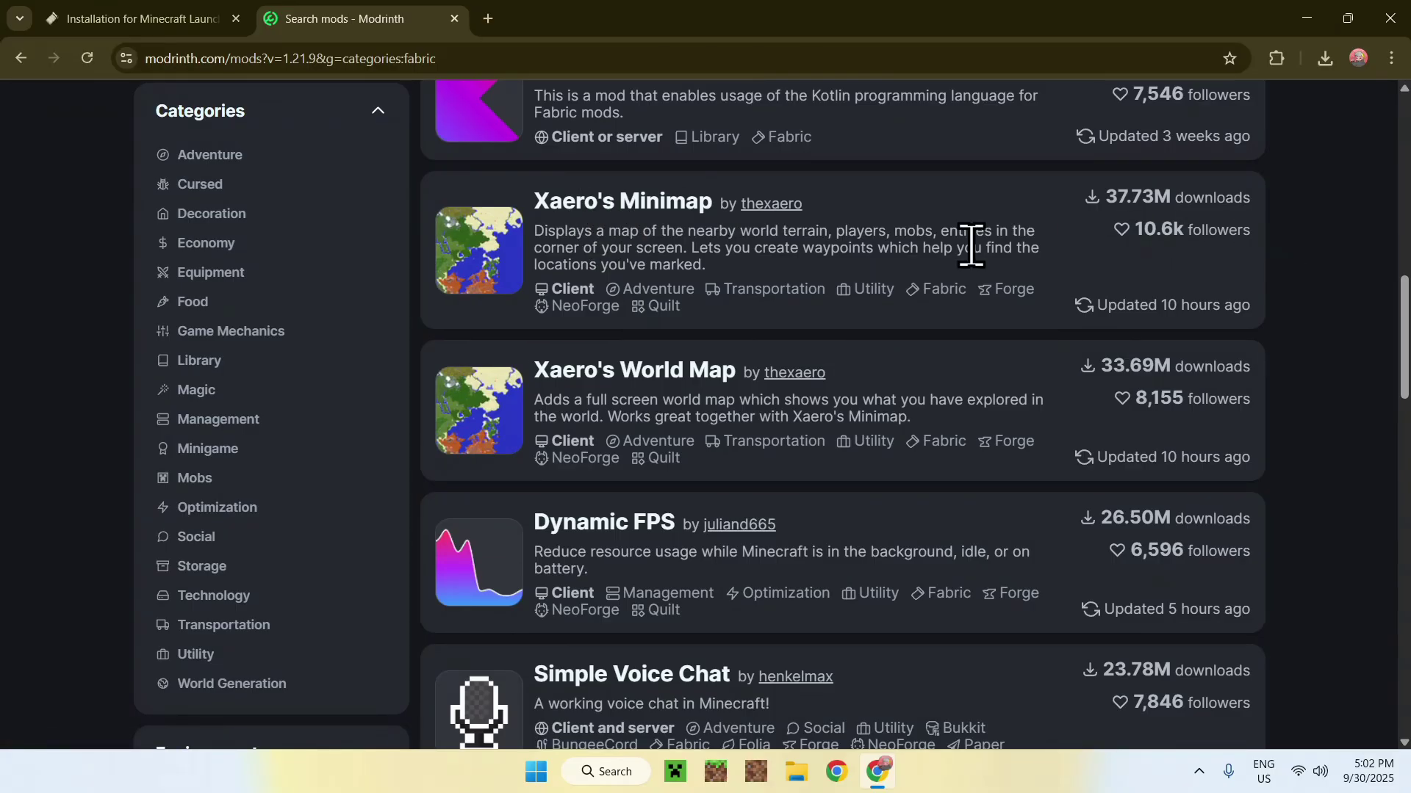
left_click(601, 213)
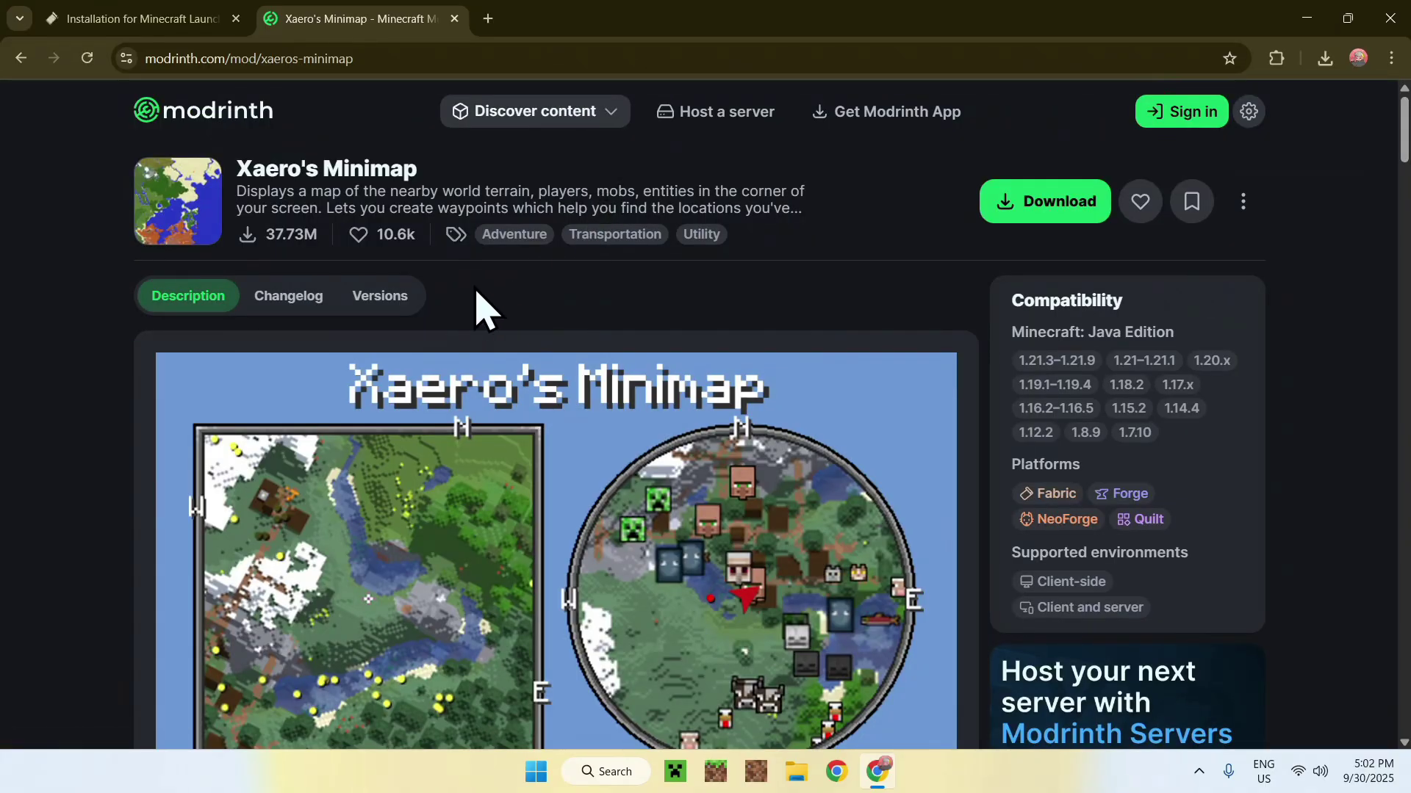
Step: Filter Xaero's Minimap versions to 1.21.9 and download the 25.2.13 Fabric build
left_click(380, 298)
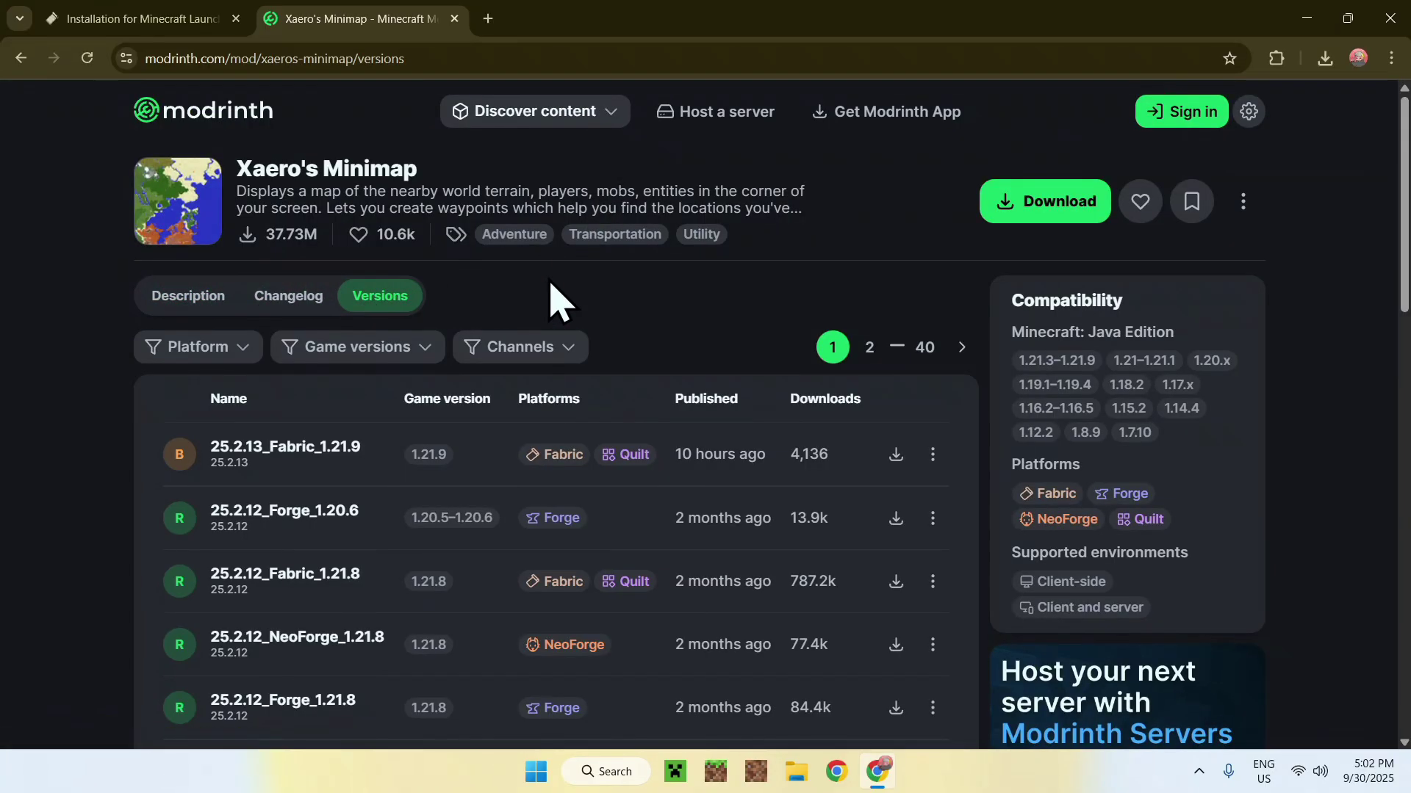
left_click(369, 351)
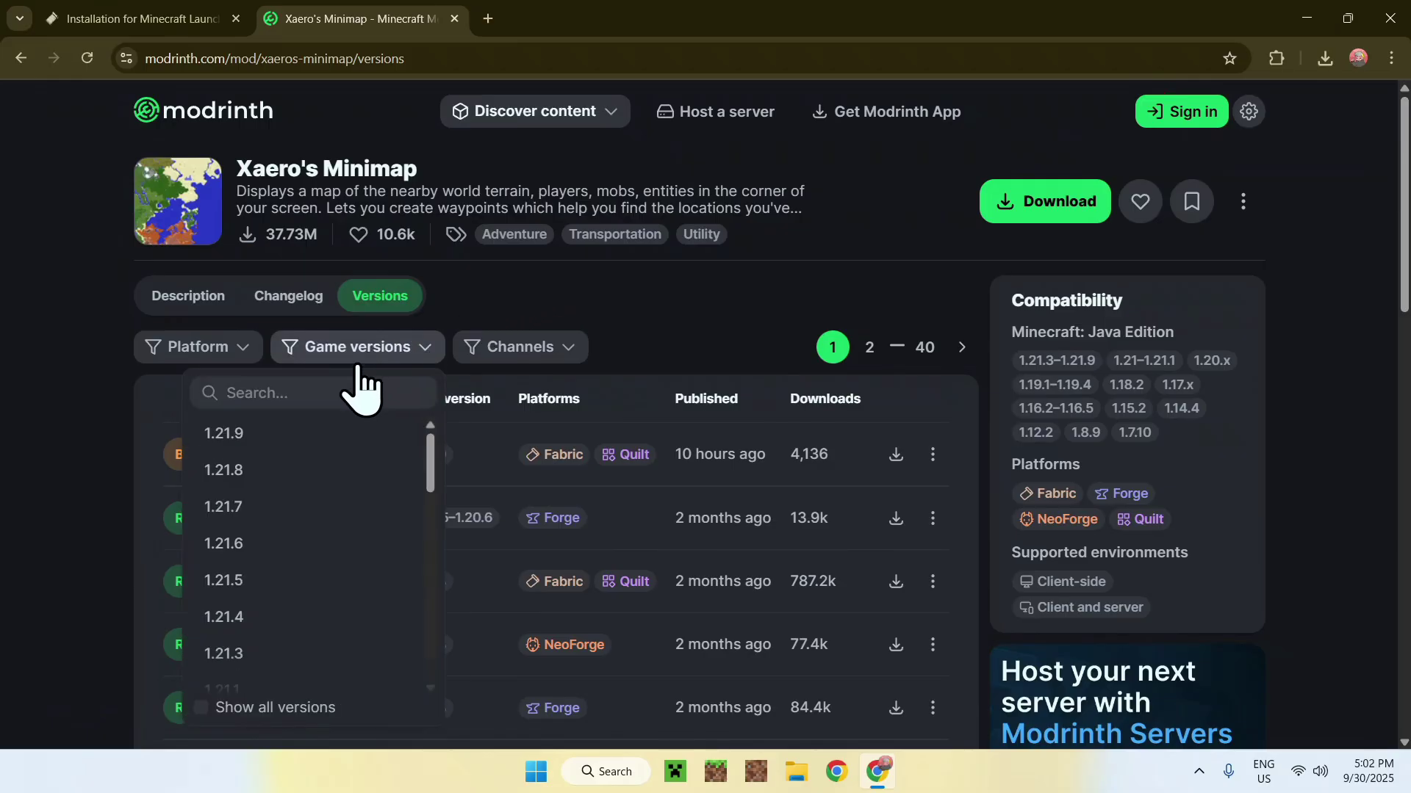
left_click(283, 437)
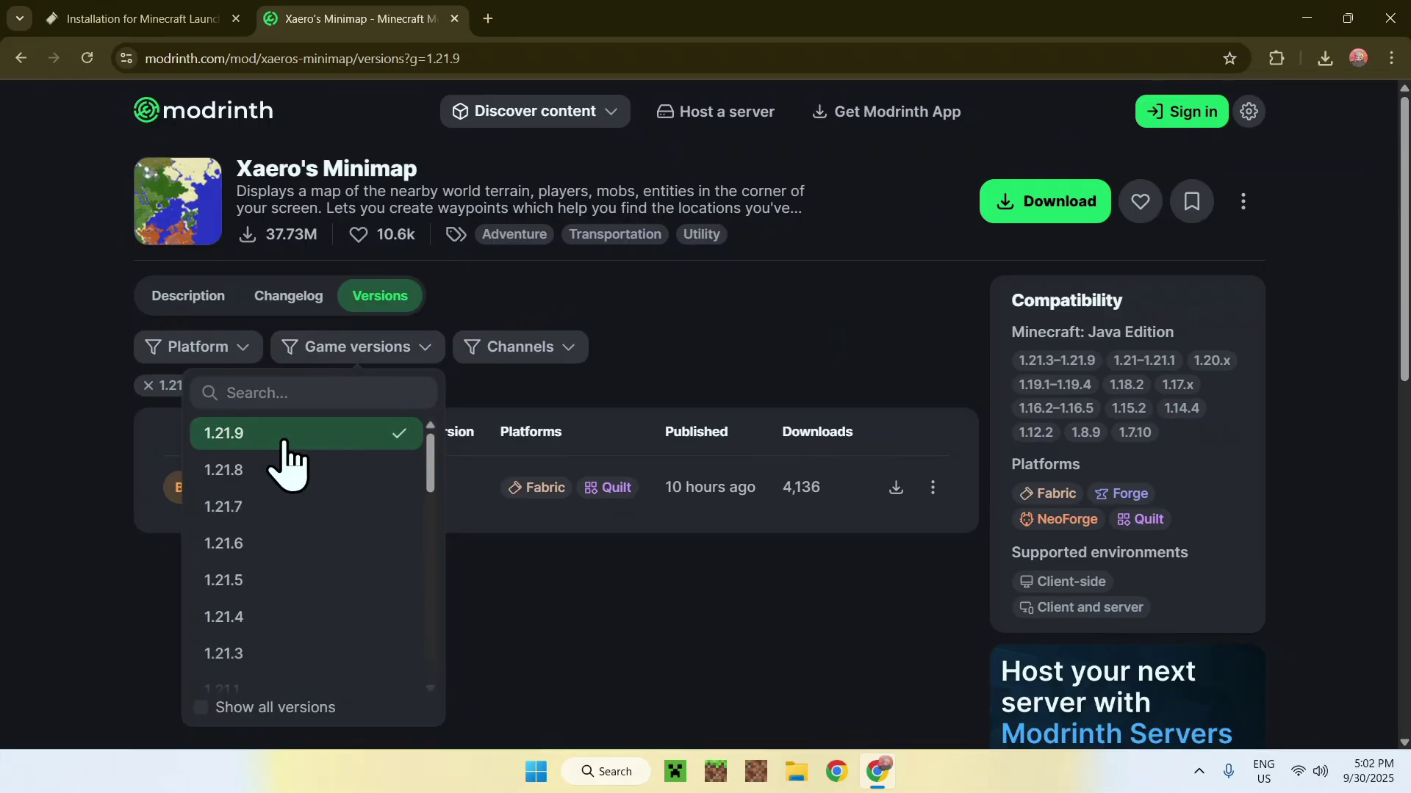
left_click(85, 466)
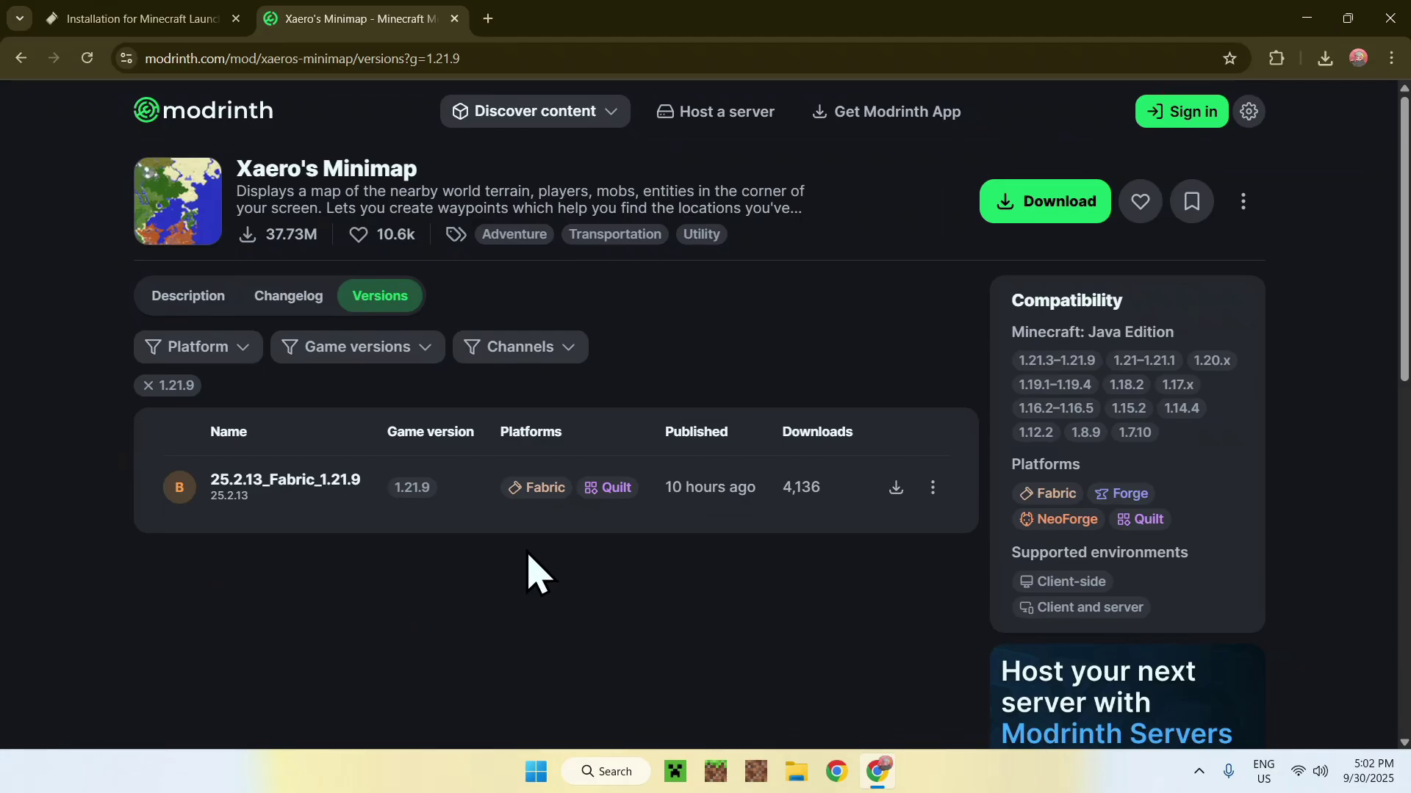
left_click(895, 488)
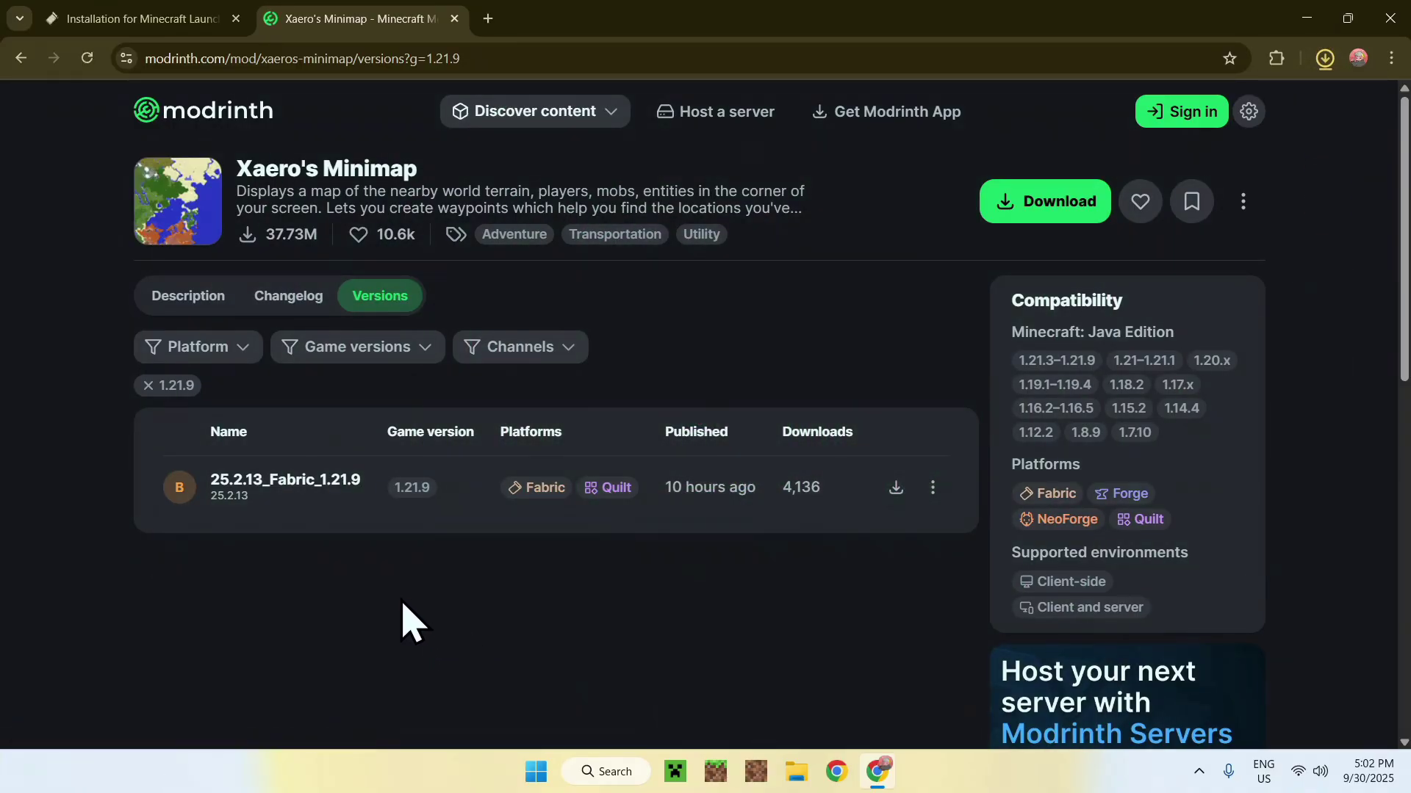
Step: Review the 25.2.13_Fabric_1.21.9 version page and follow its Fabric API dependency
left_click(226, 482)
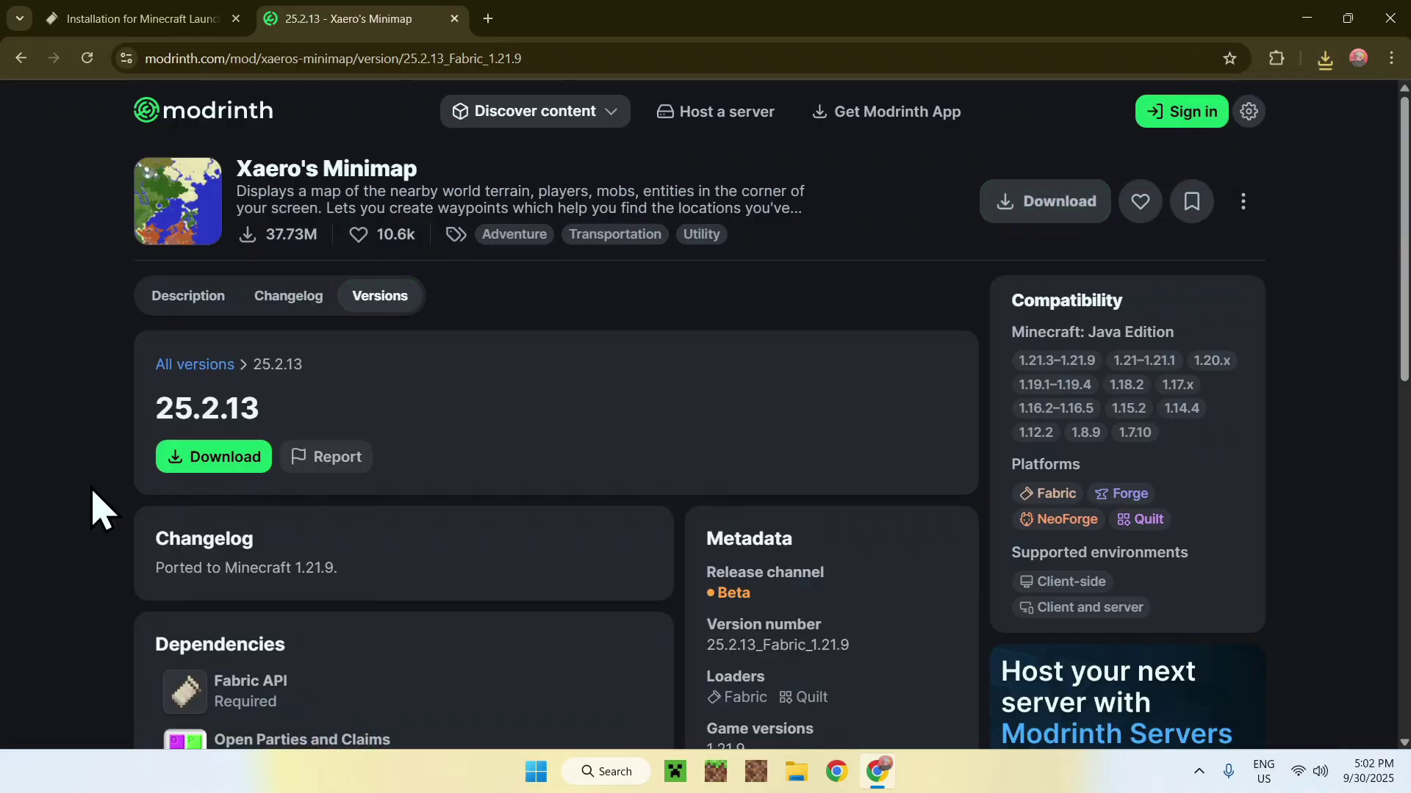
scroll(94, 507, "down", 1)
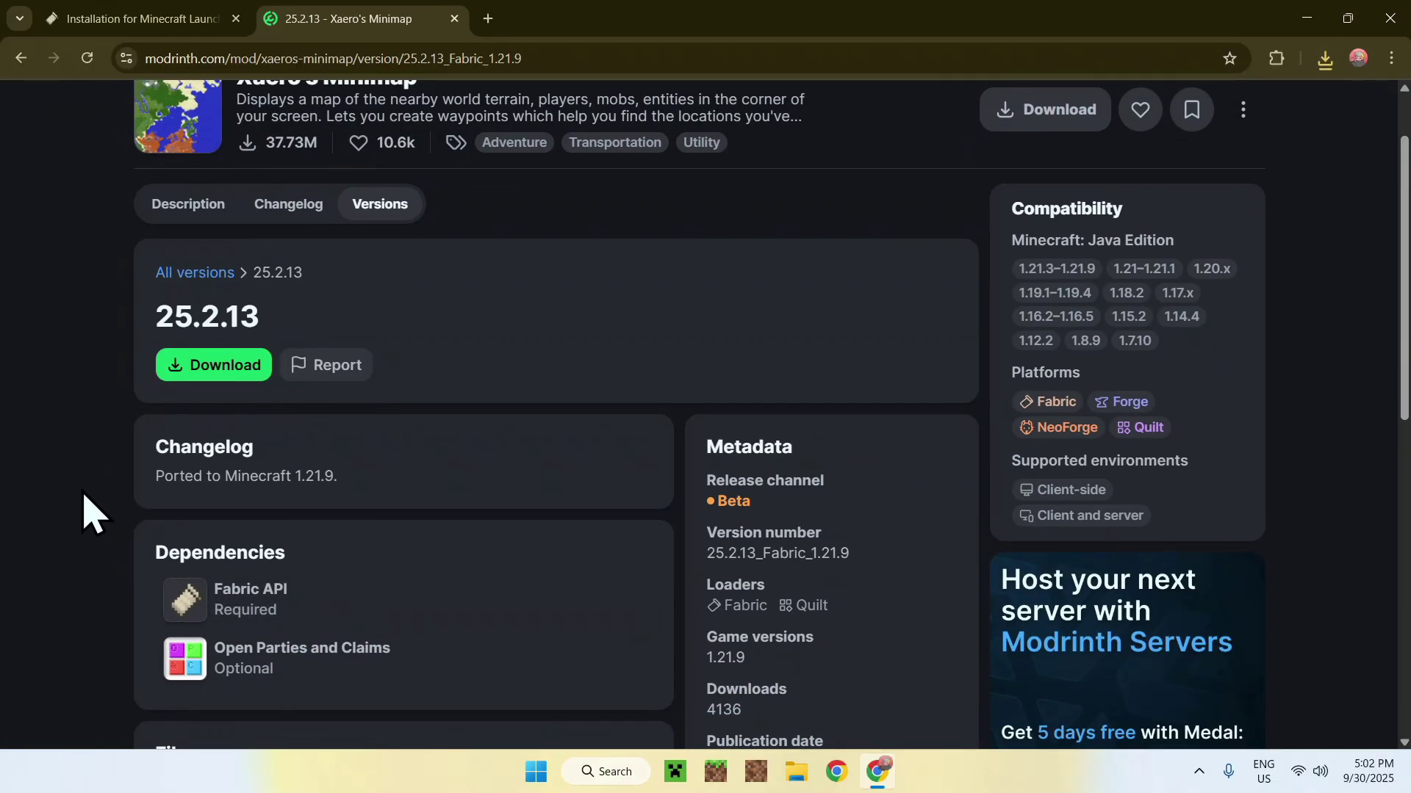
scroll(77, 509, "up", 1)
scroll(44, 489, "down", 1)
scroll(51, 485, "up", 1)
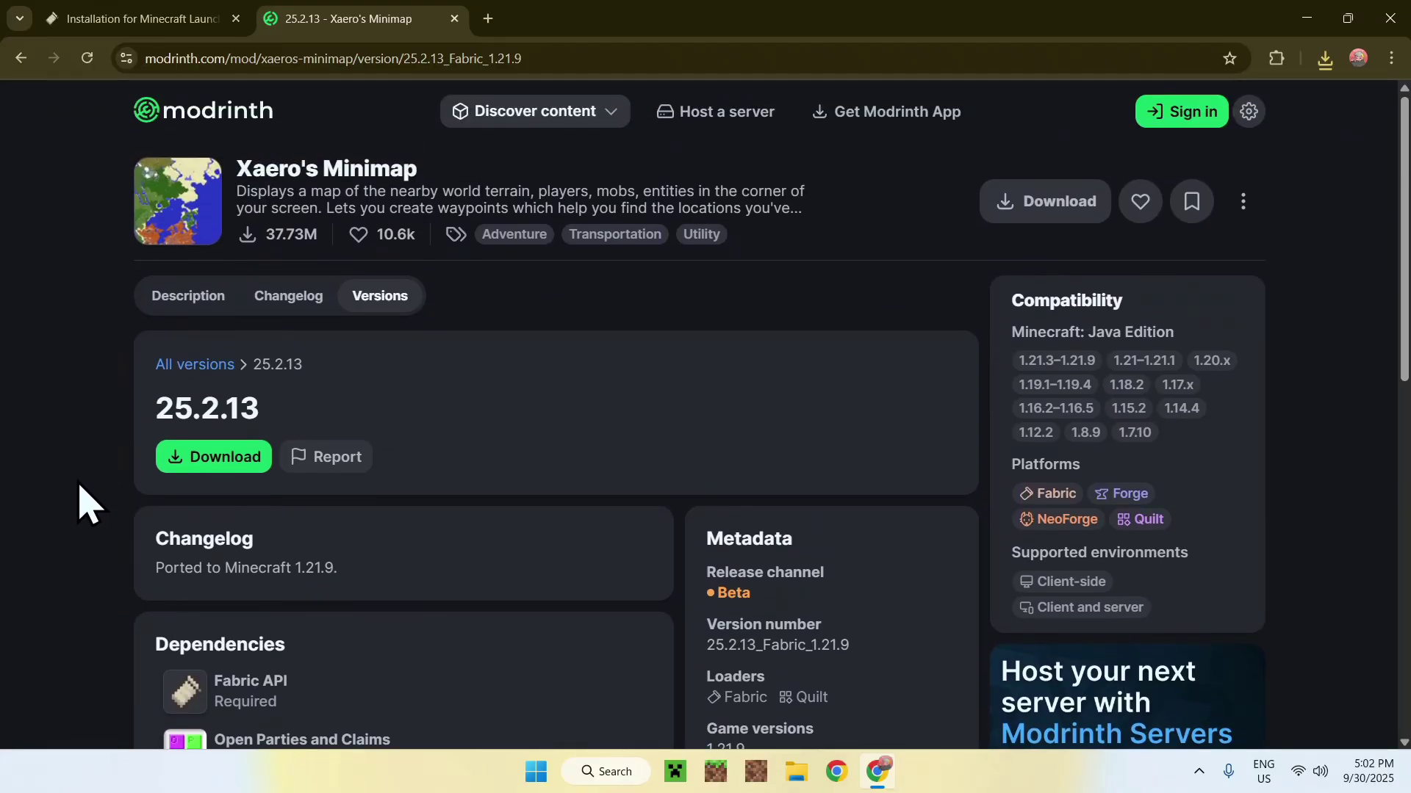
scroll(53, 500, "down", 1)
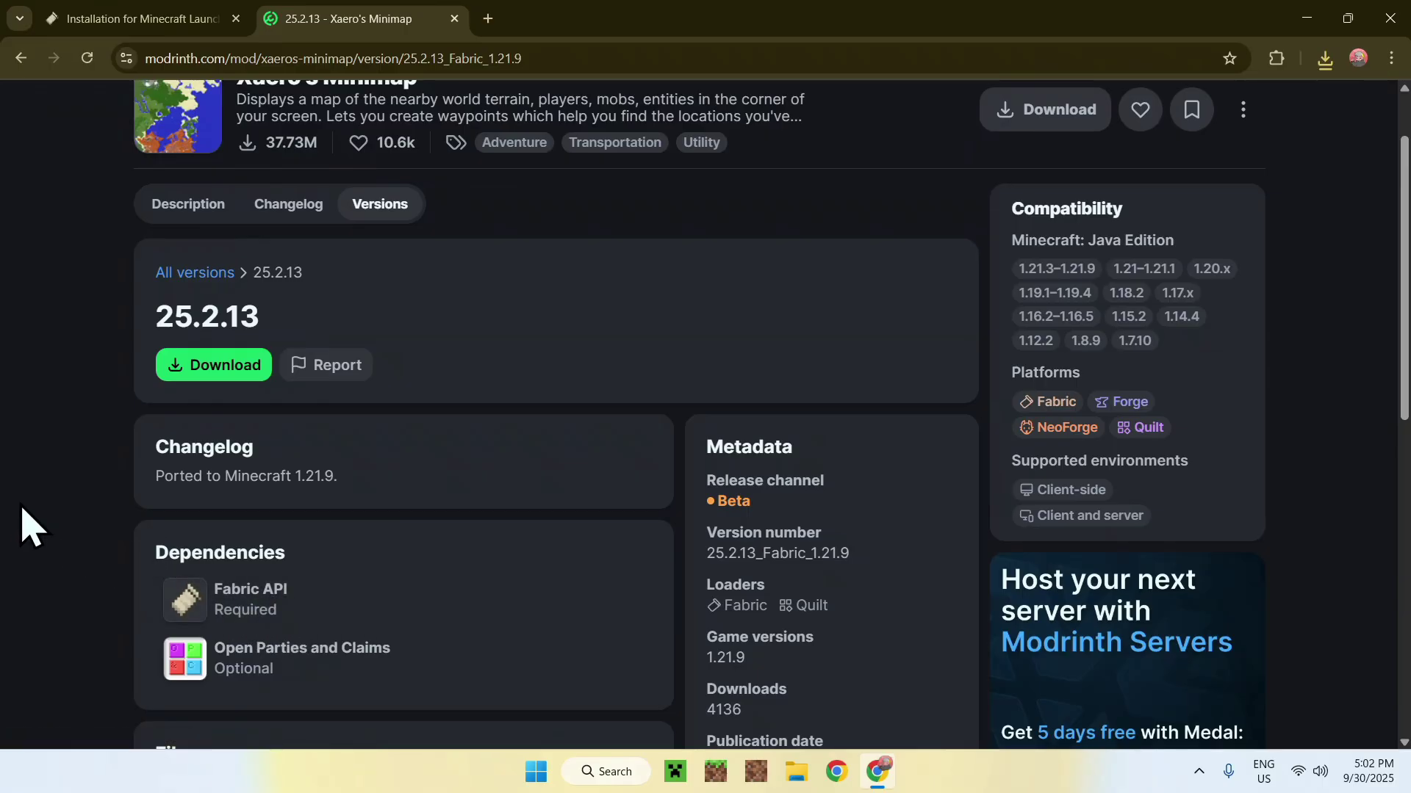
scroll(20, 522, "up", 1)
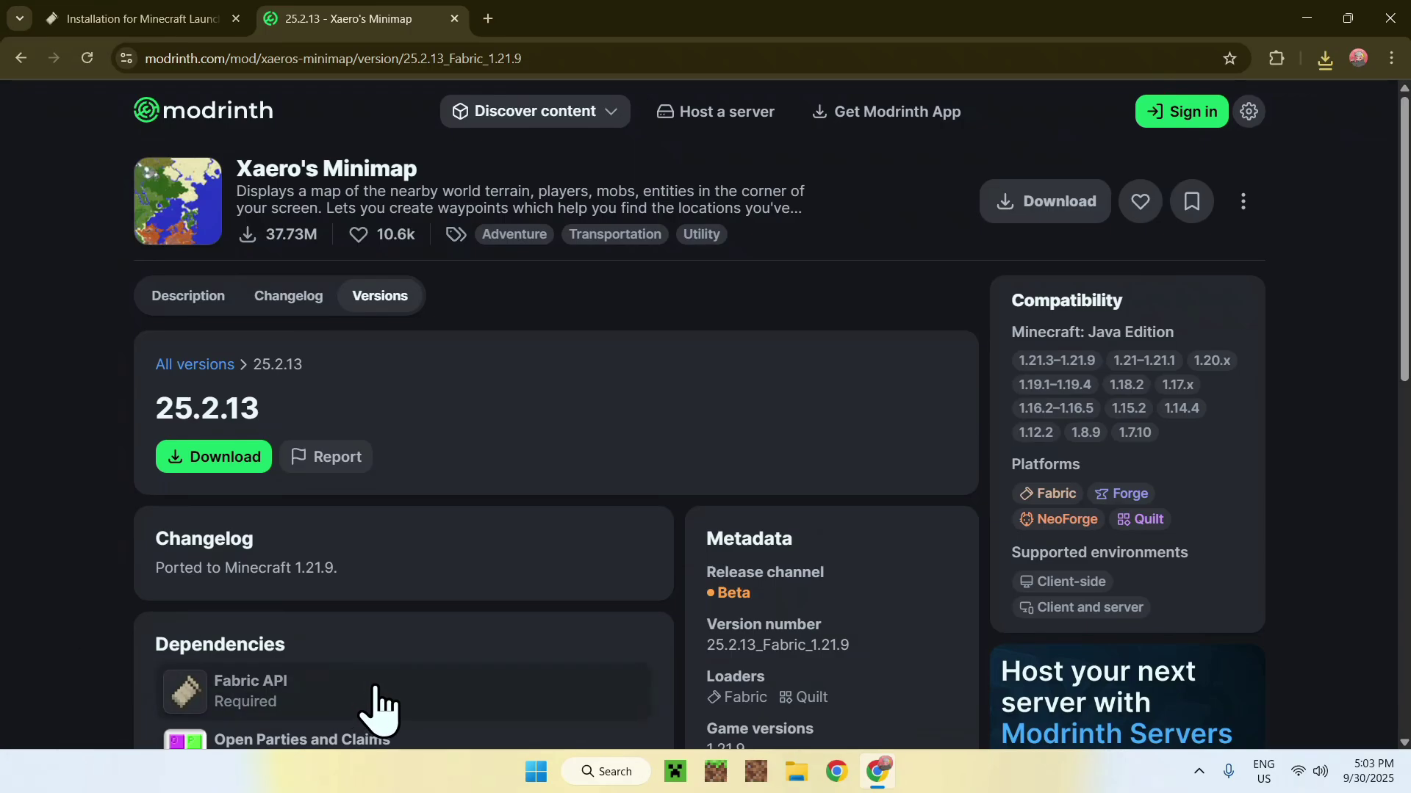
left_click(341, 687)
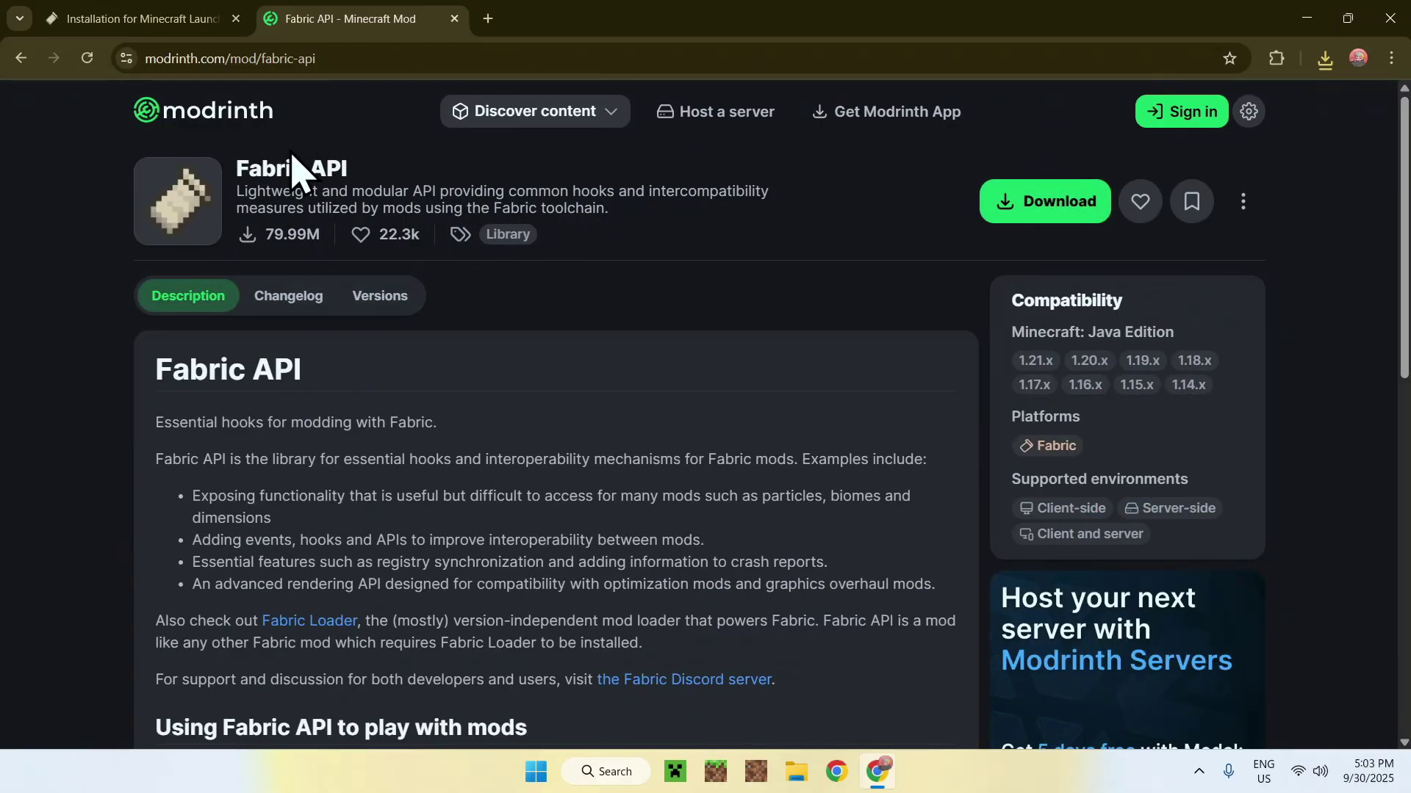
Step: Filter Fabric API versions to 1.21.9 and download 0.133.14+1.21.9
left_click(380, 297)
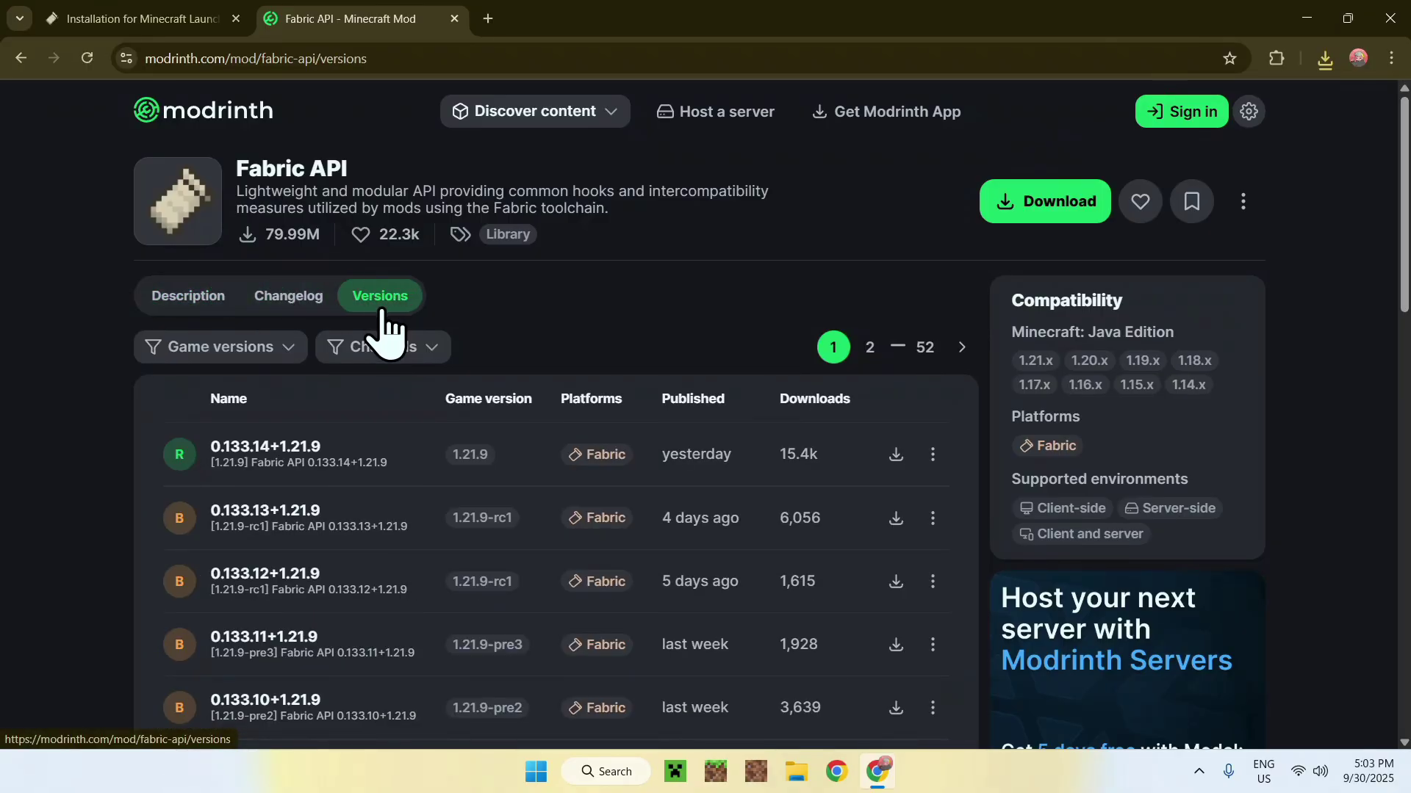
left_click(246, 347)
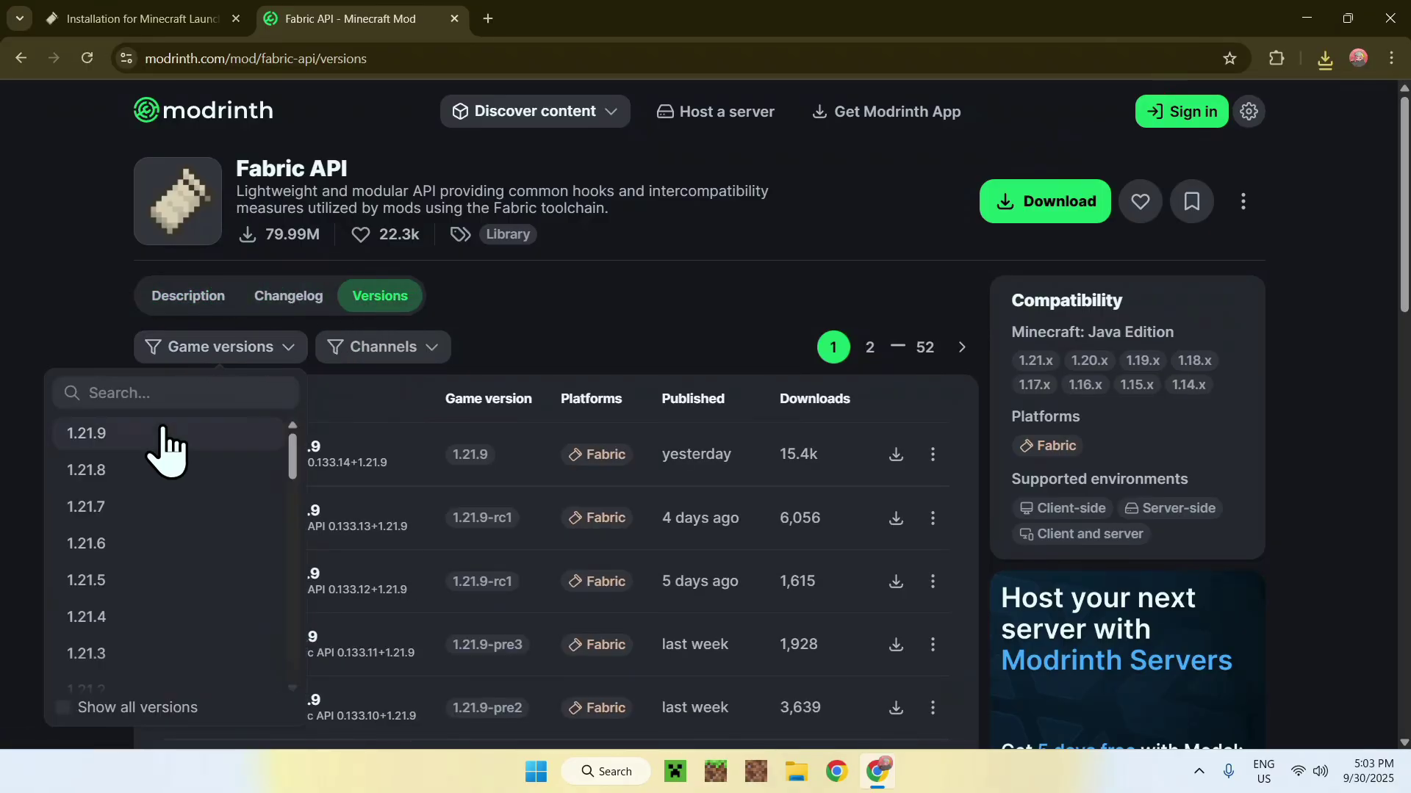
left_click(160, 435)
left_click(545, 377)
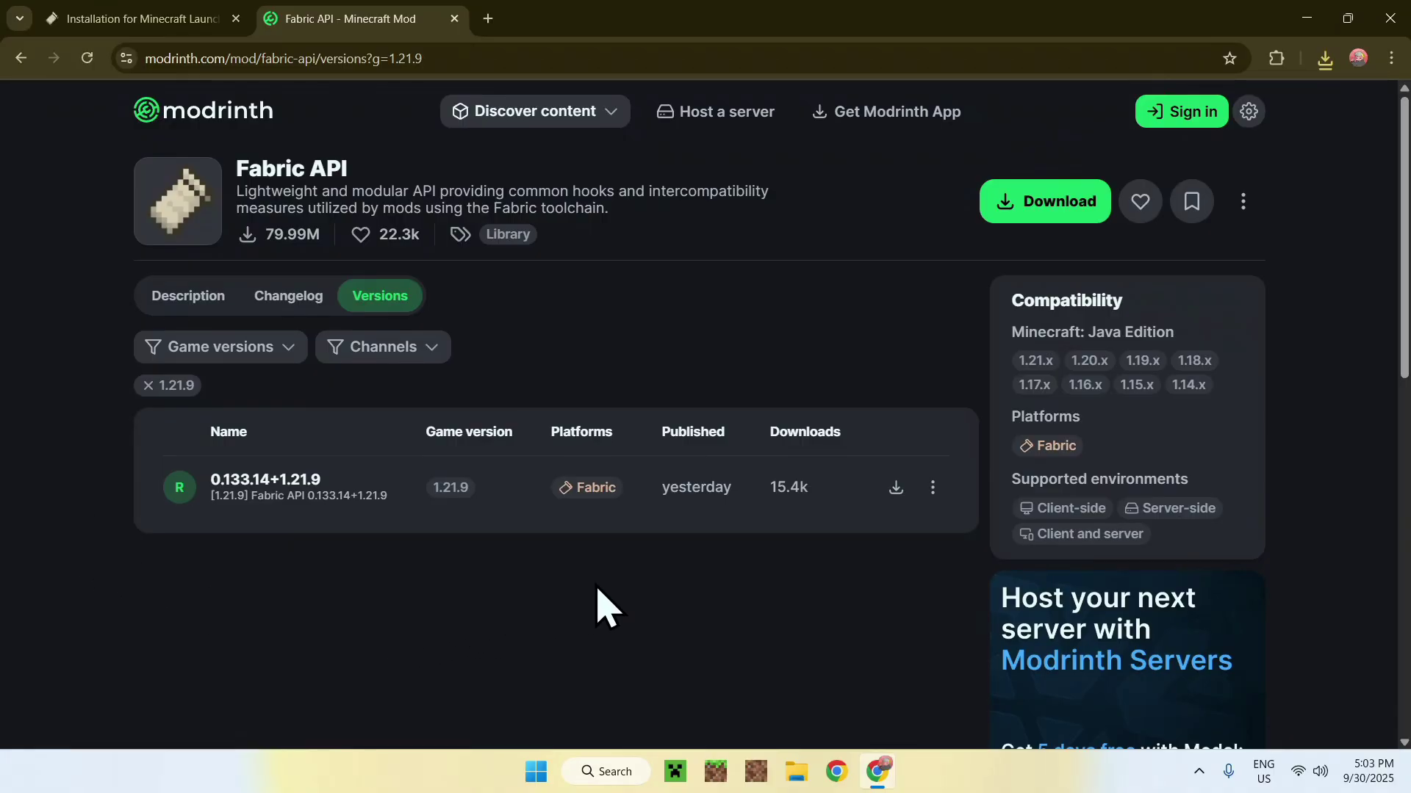
left_click(894, 488)
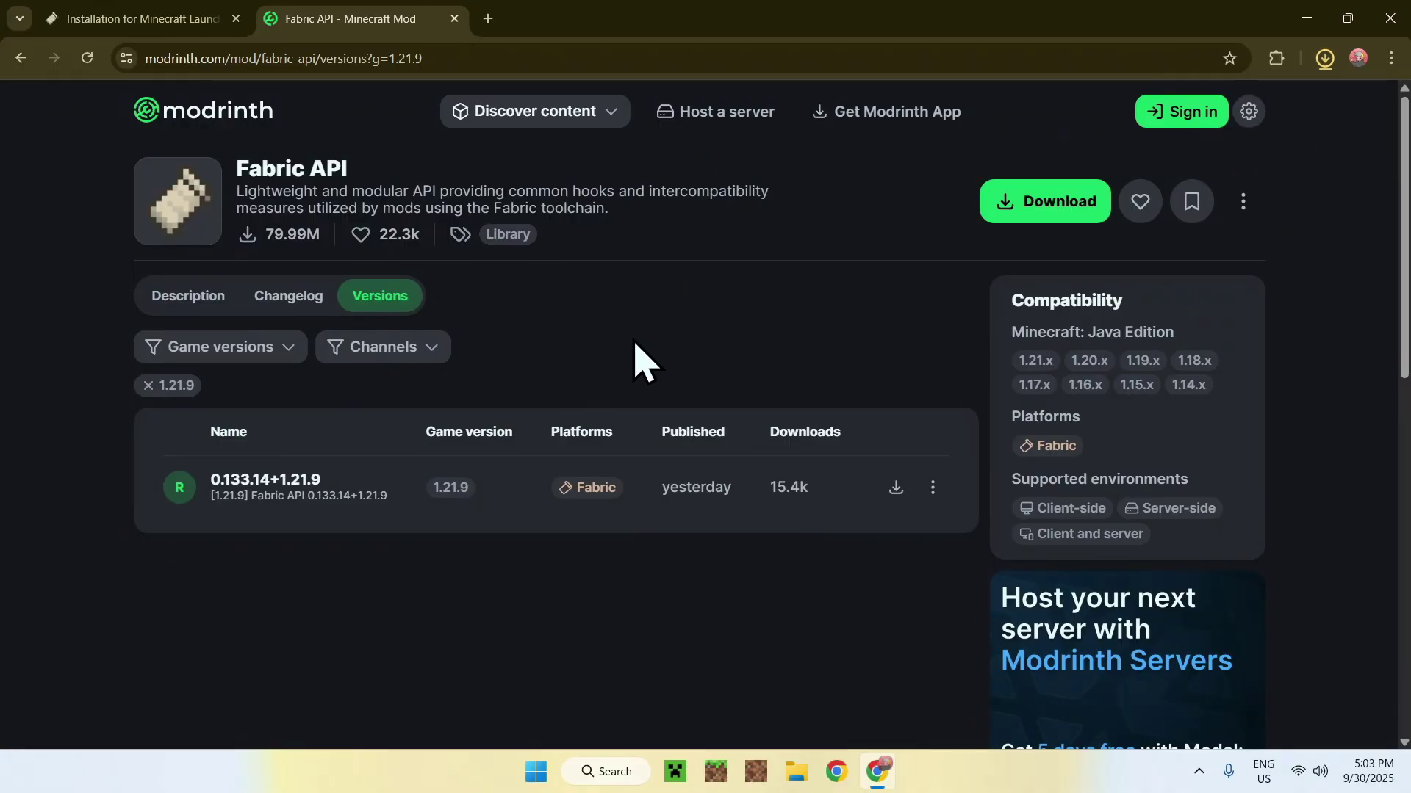
Step: Confirm all three downloads finished, then close Chrome
left_click(1324, 58)
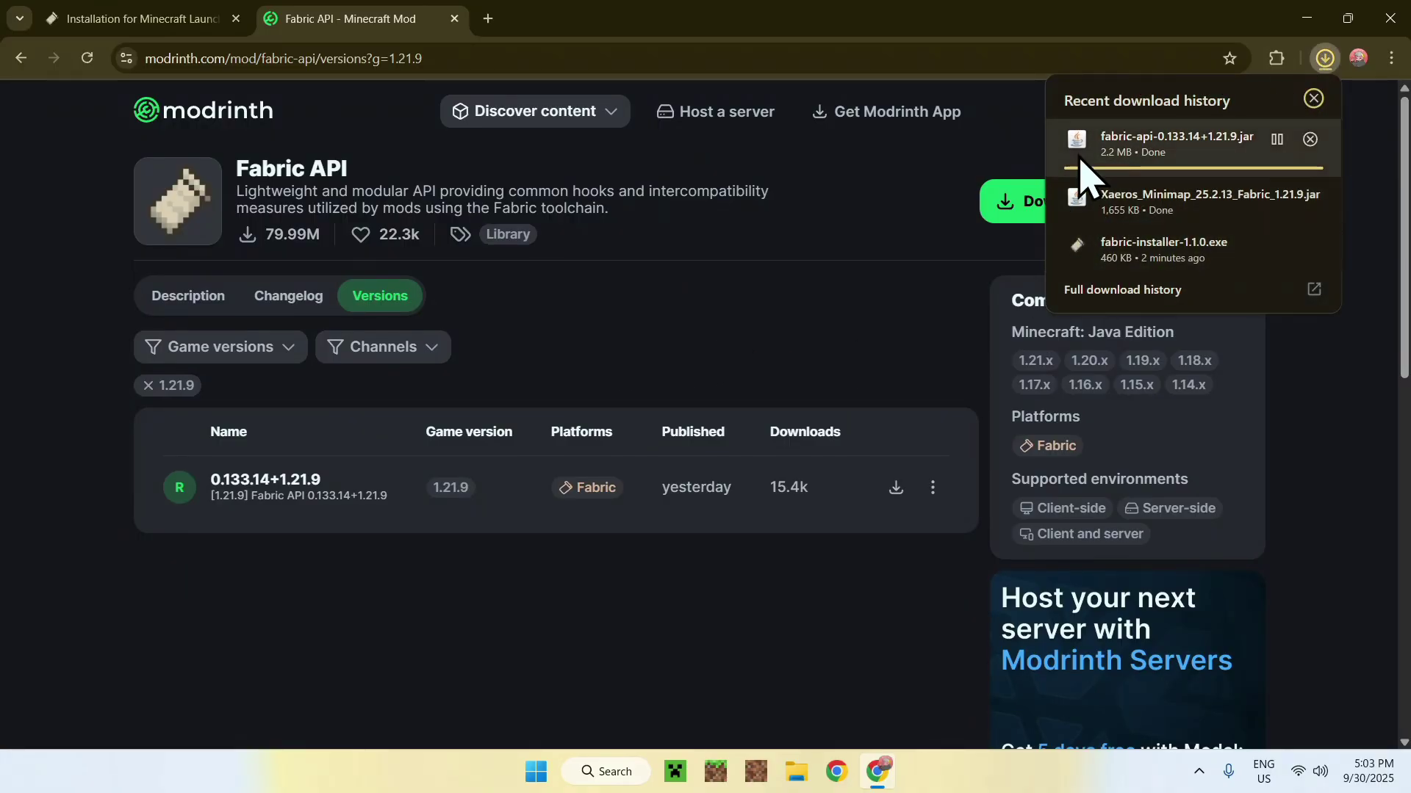
mouse_move(1124, 213)
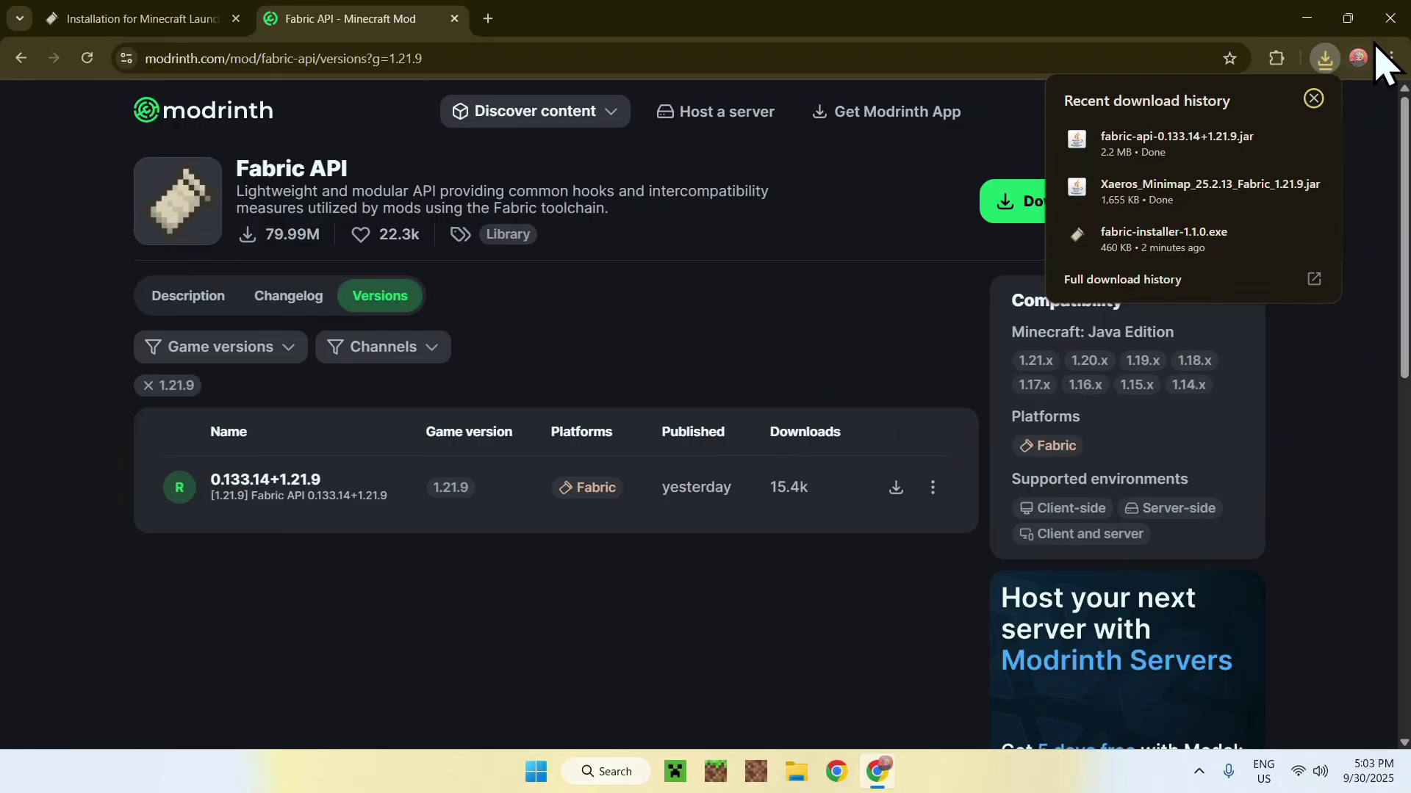
left_click(1390, 19)
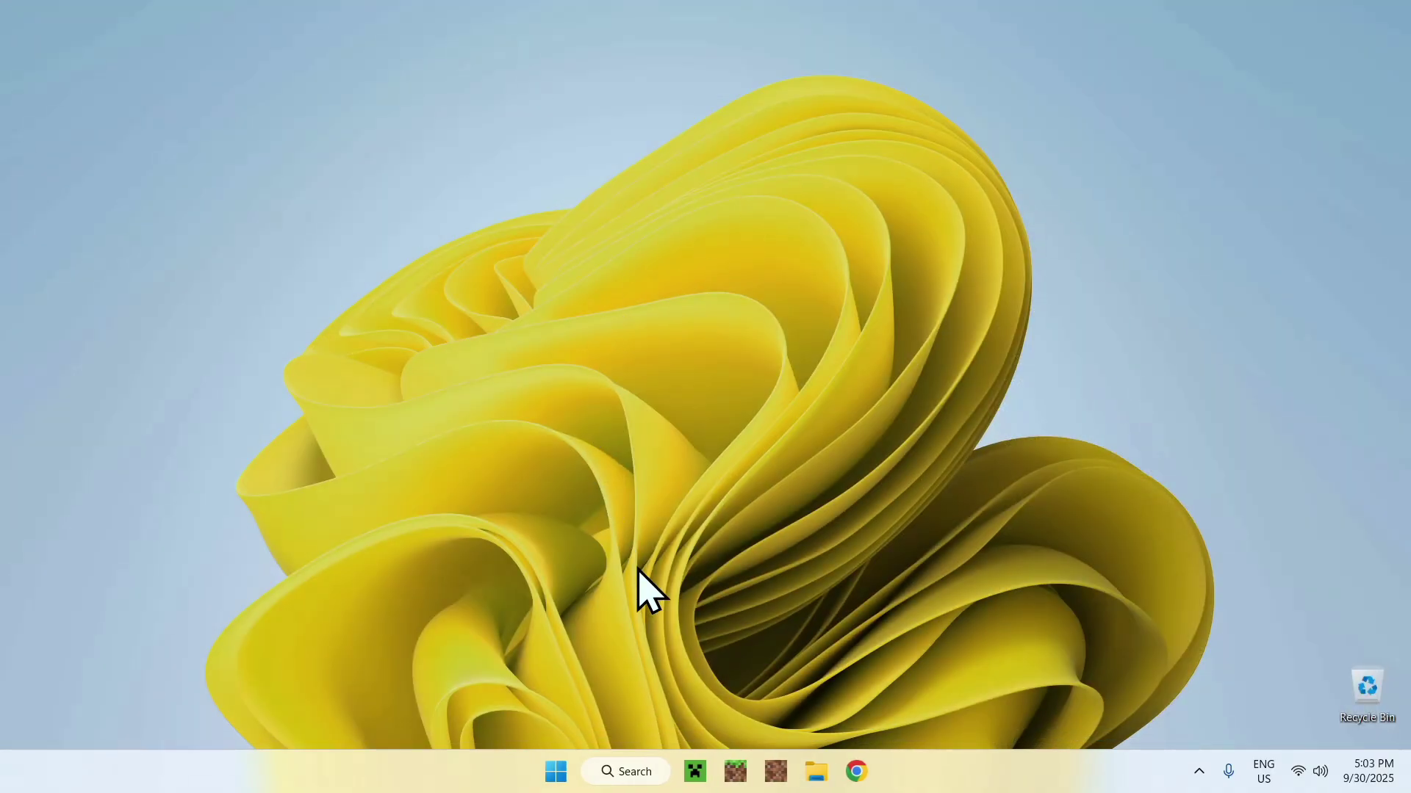
Step: Run fabric-installer-1.1.0.exe from the Downloads folder in File Explorer
left_click(817, 771)
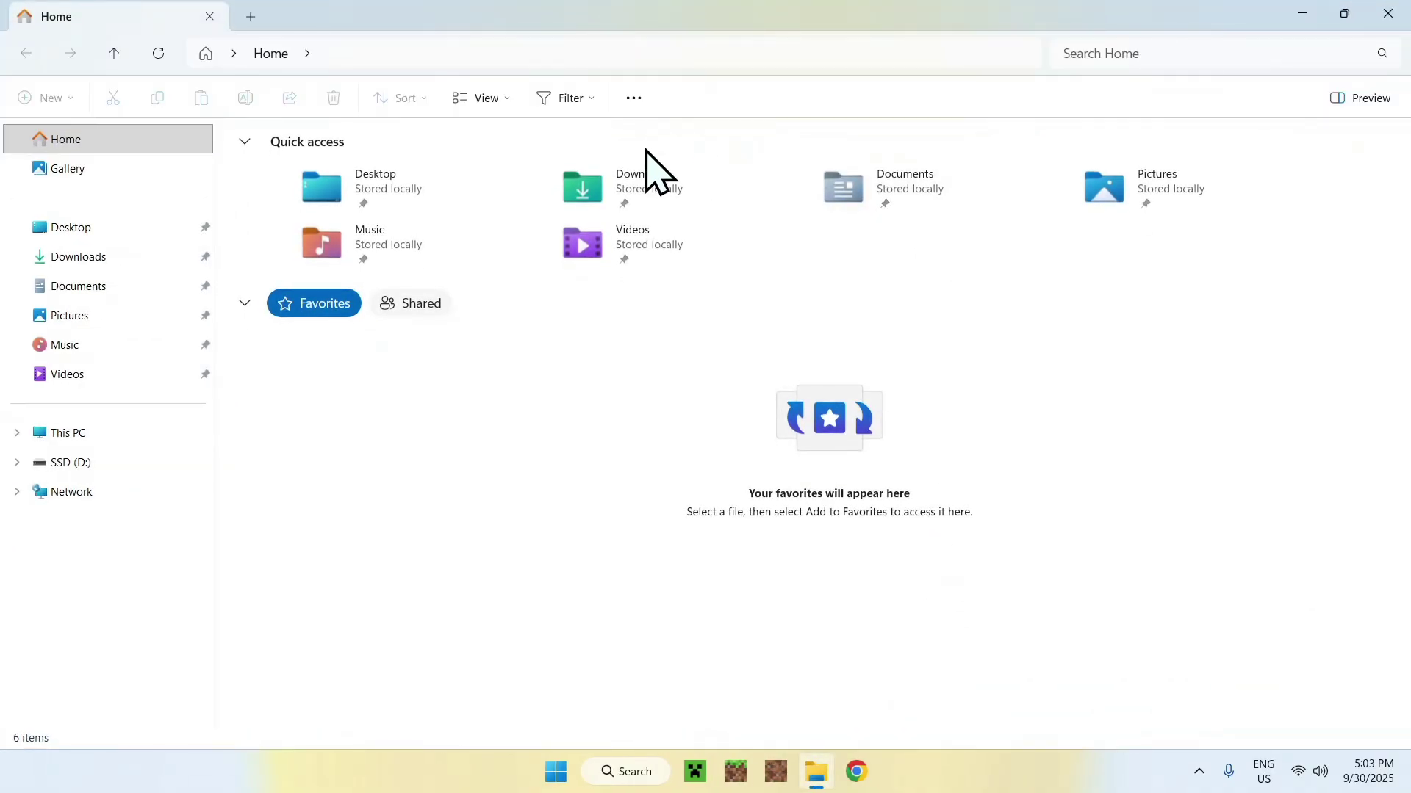
left_click(154, 257)
left_click_drag(443, 308, 565, 379)
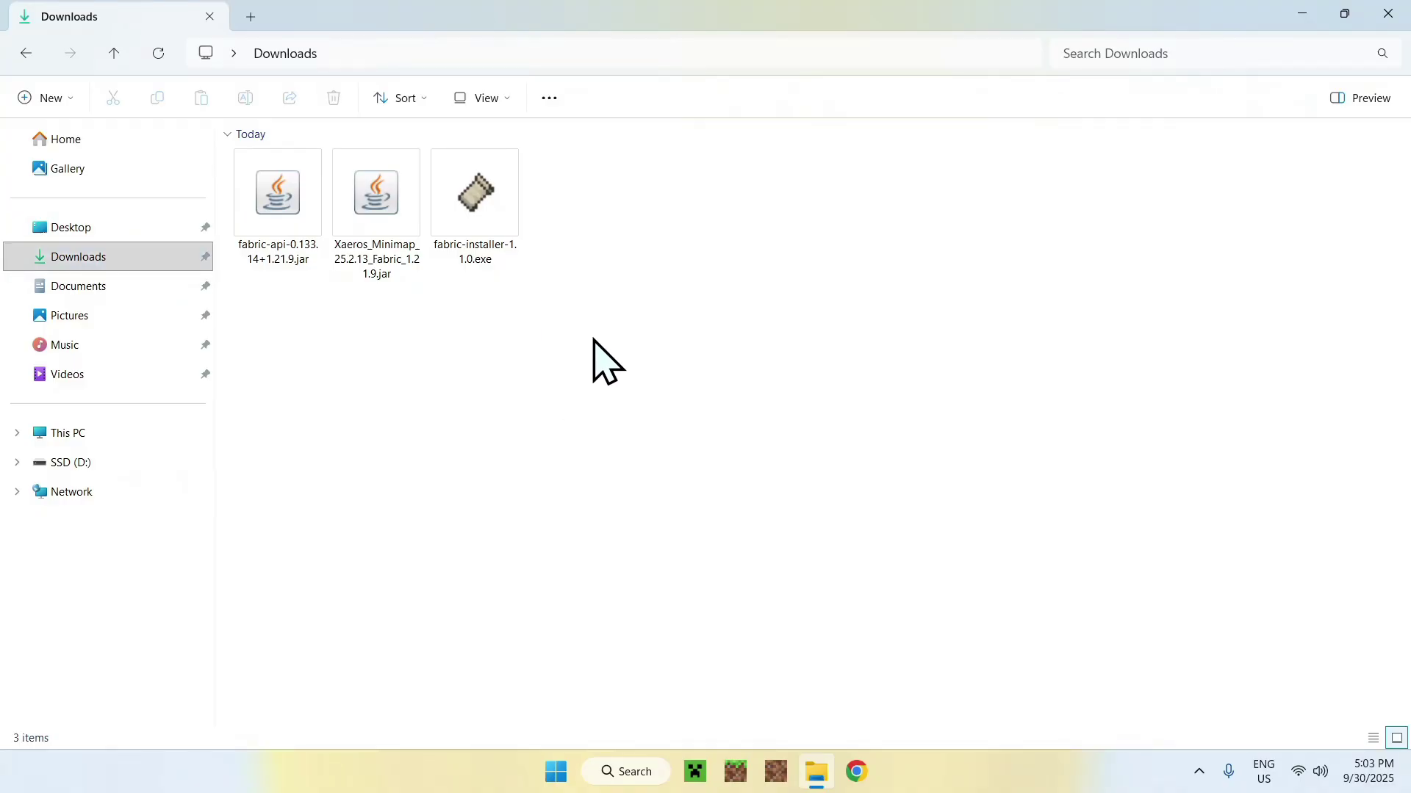
double_click(482, 214)
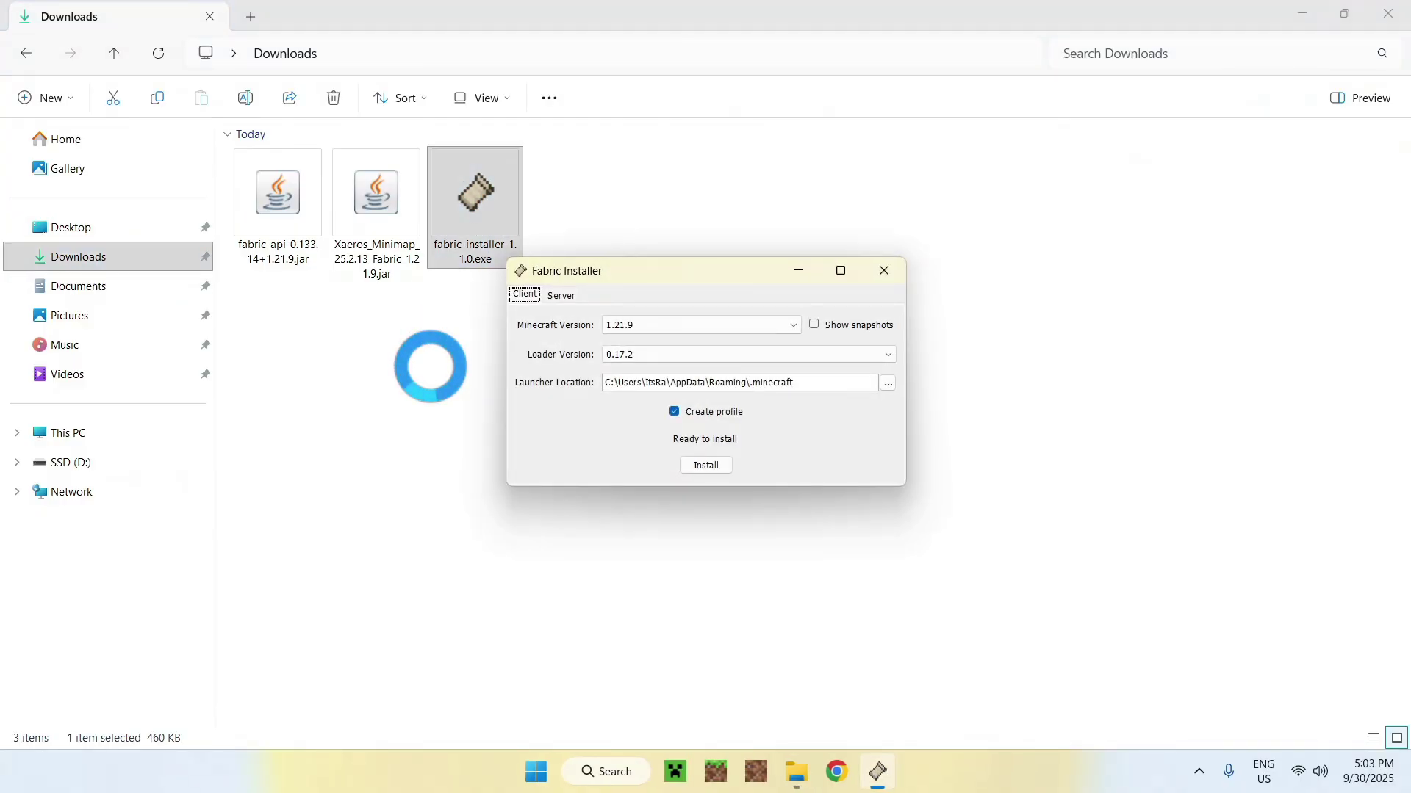
Step: Keep Minecraft 1.21.9 selected, install Fabric Loader 0.17.2, and close the installer
left_click(619, 324)
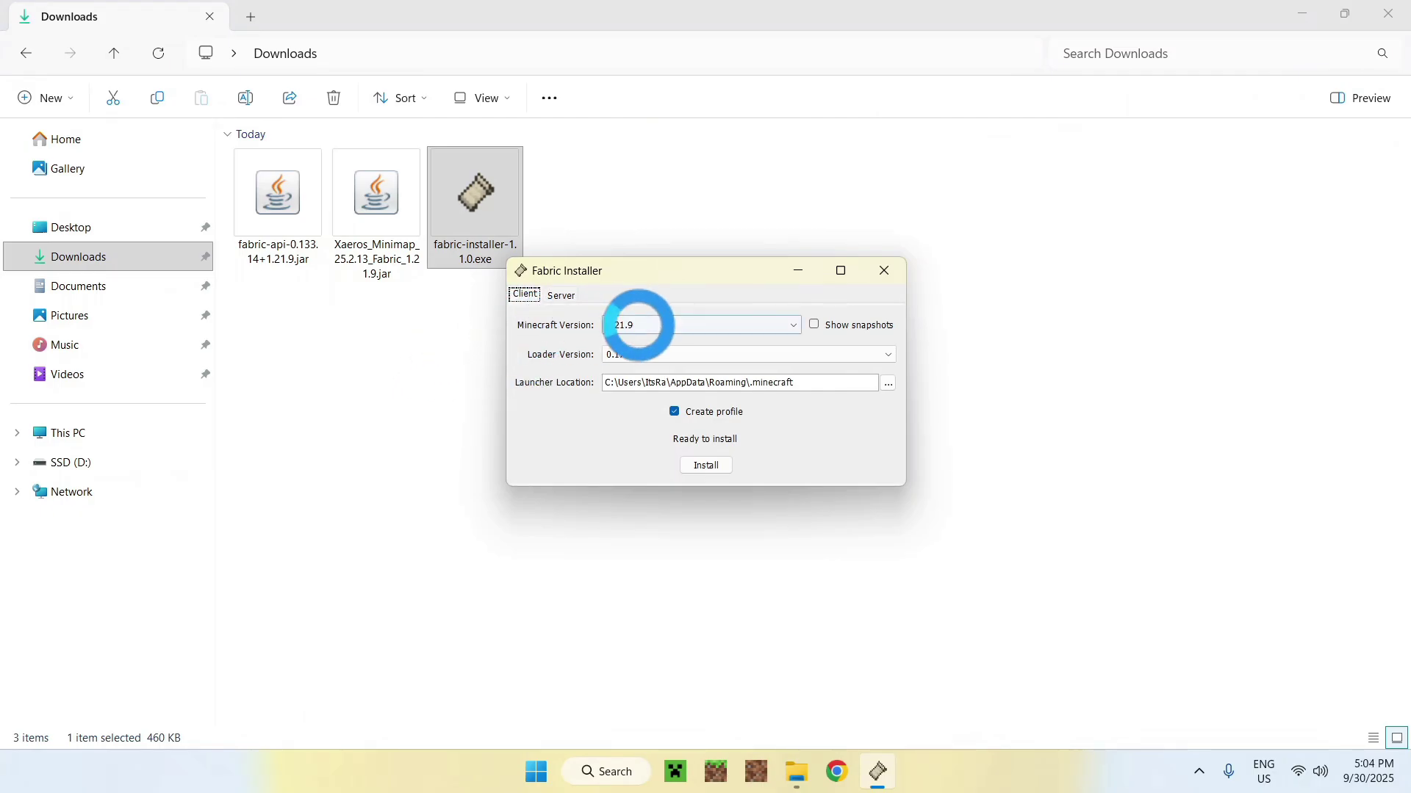
left_click(649, 342)
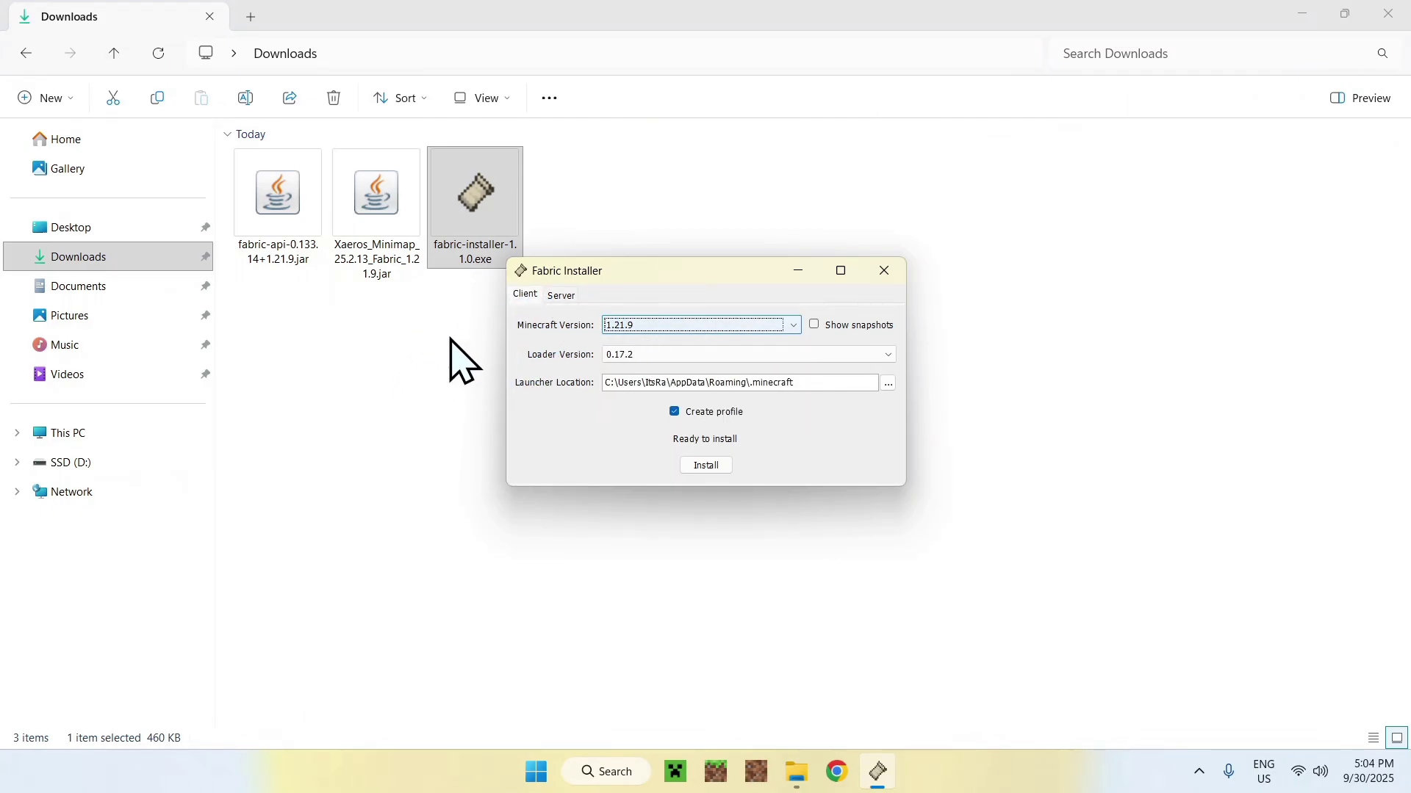
left_click(706, 467)
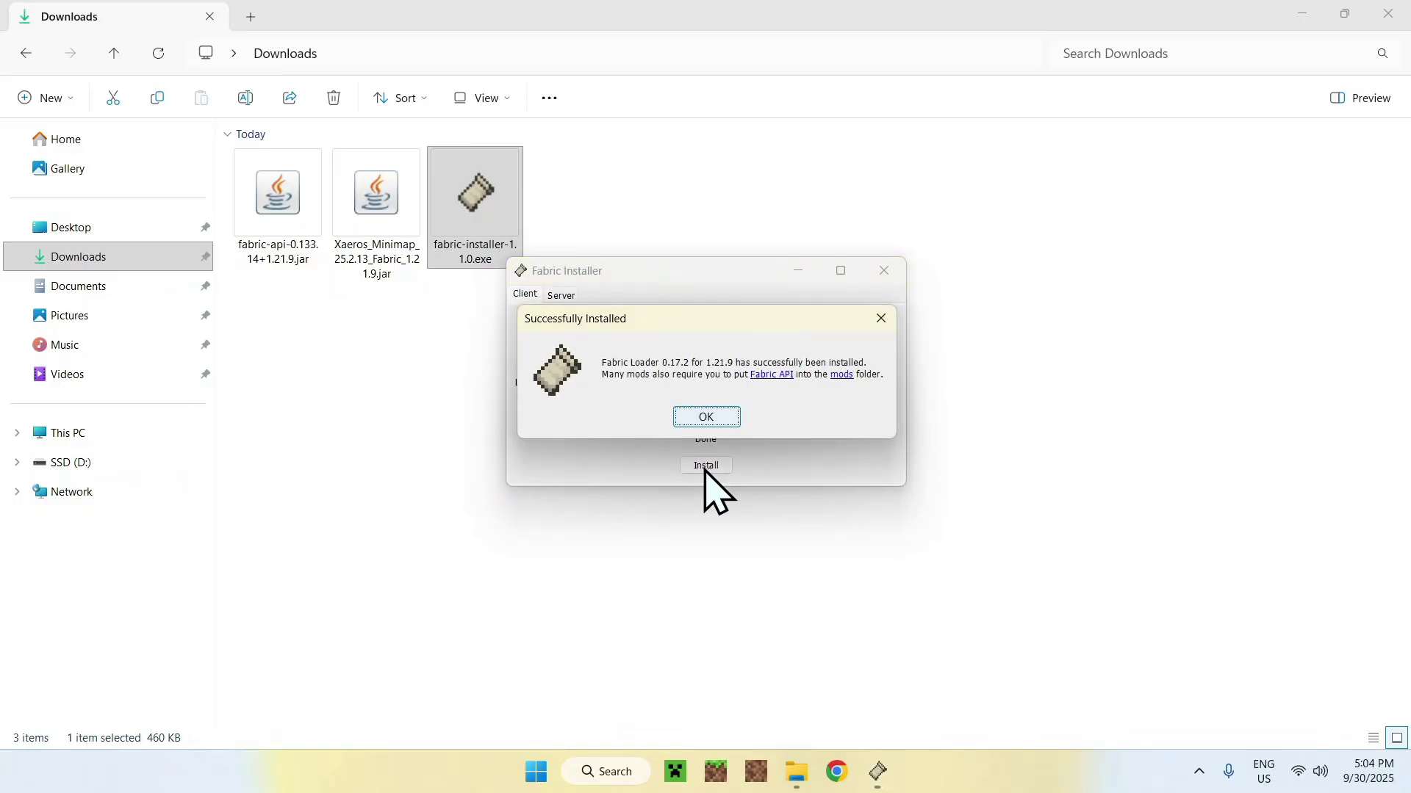
left_click(706, 417)
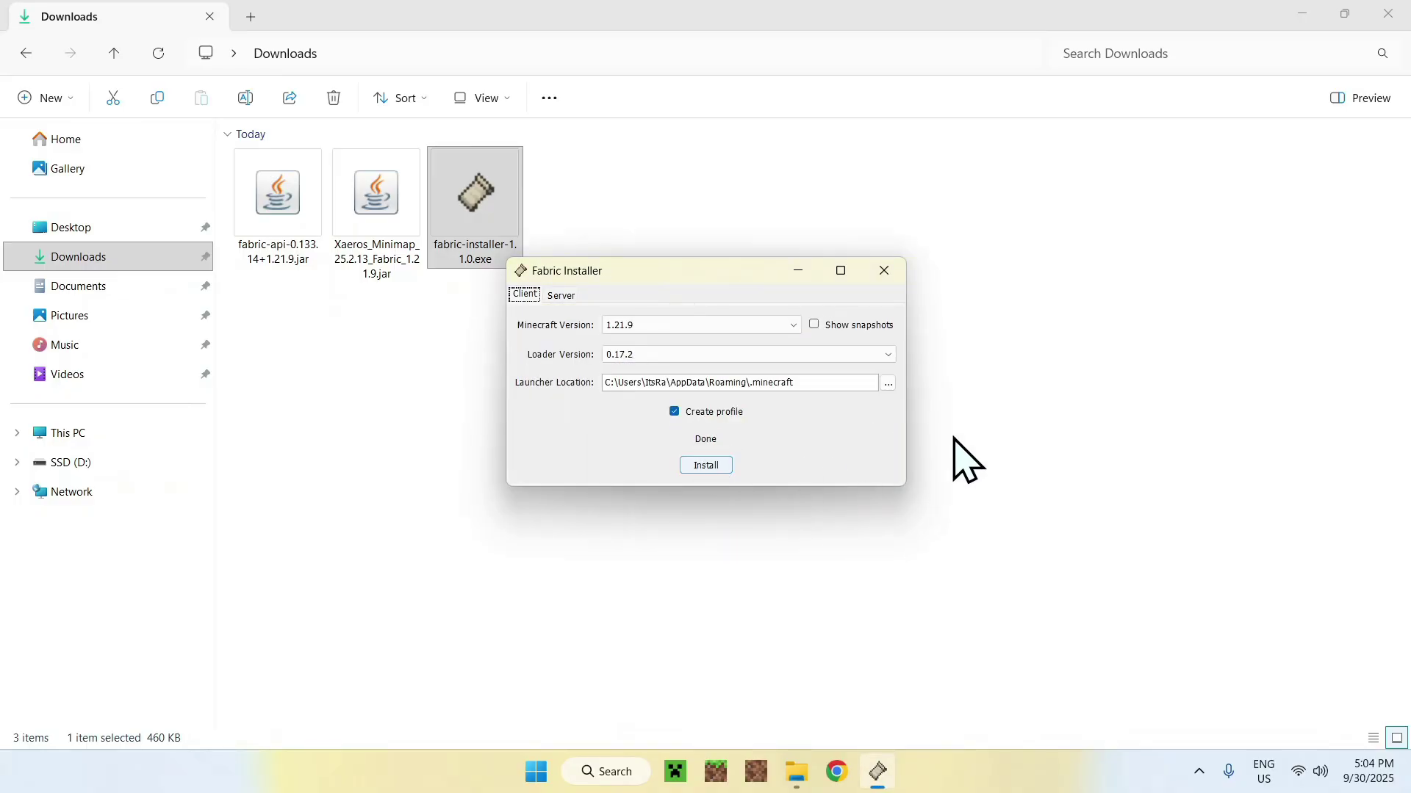
left_click(885, 271)
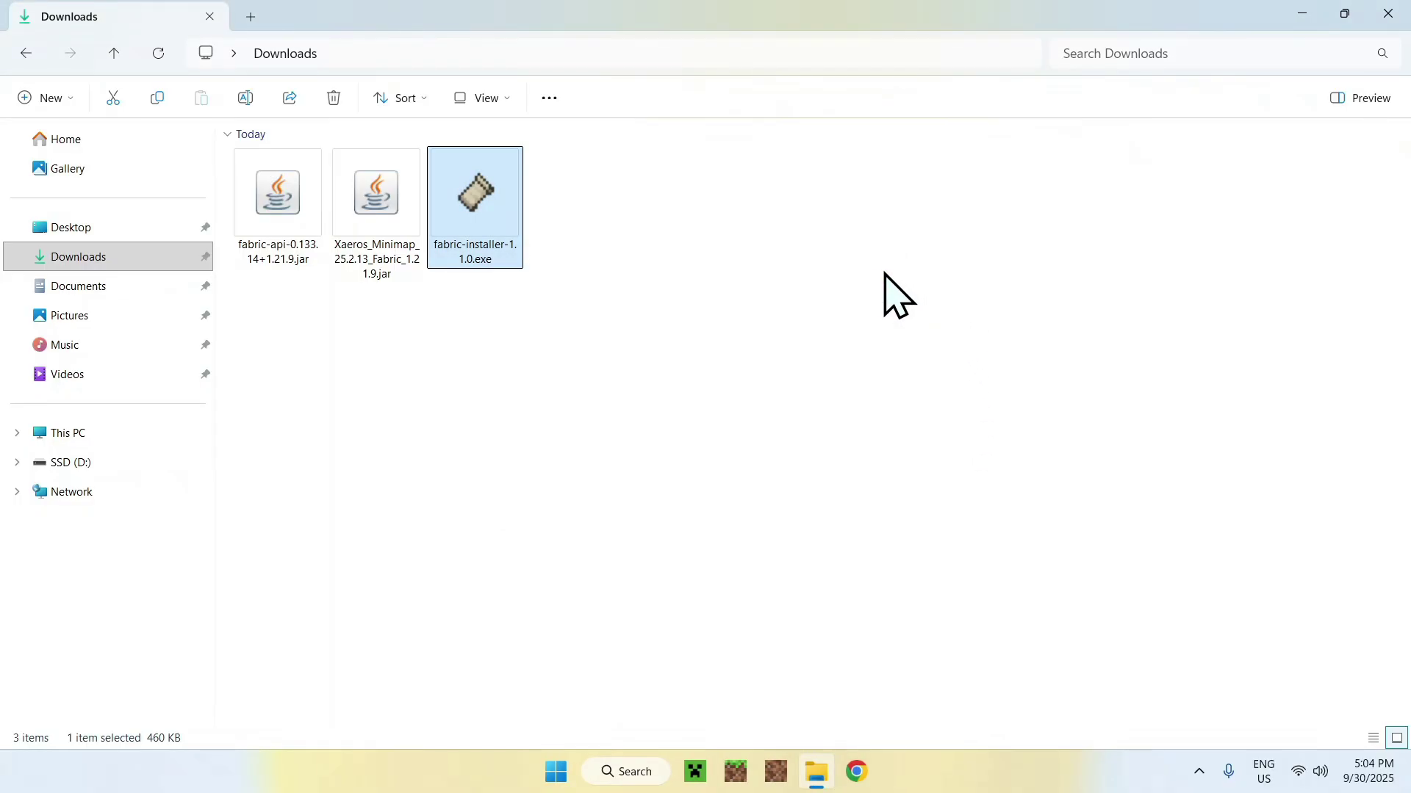
Step: Start the Minecraft Launcher and bring its Java Edition Play page to the front
left_click(695, 772)
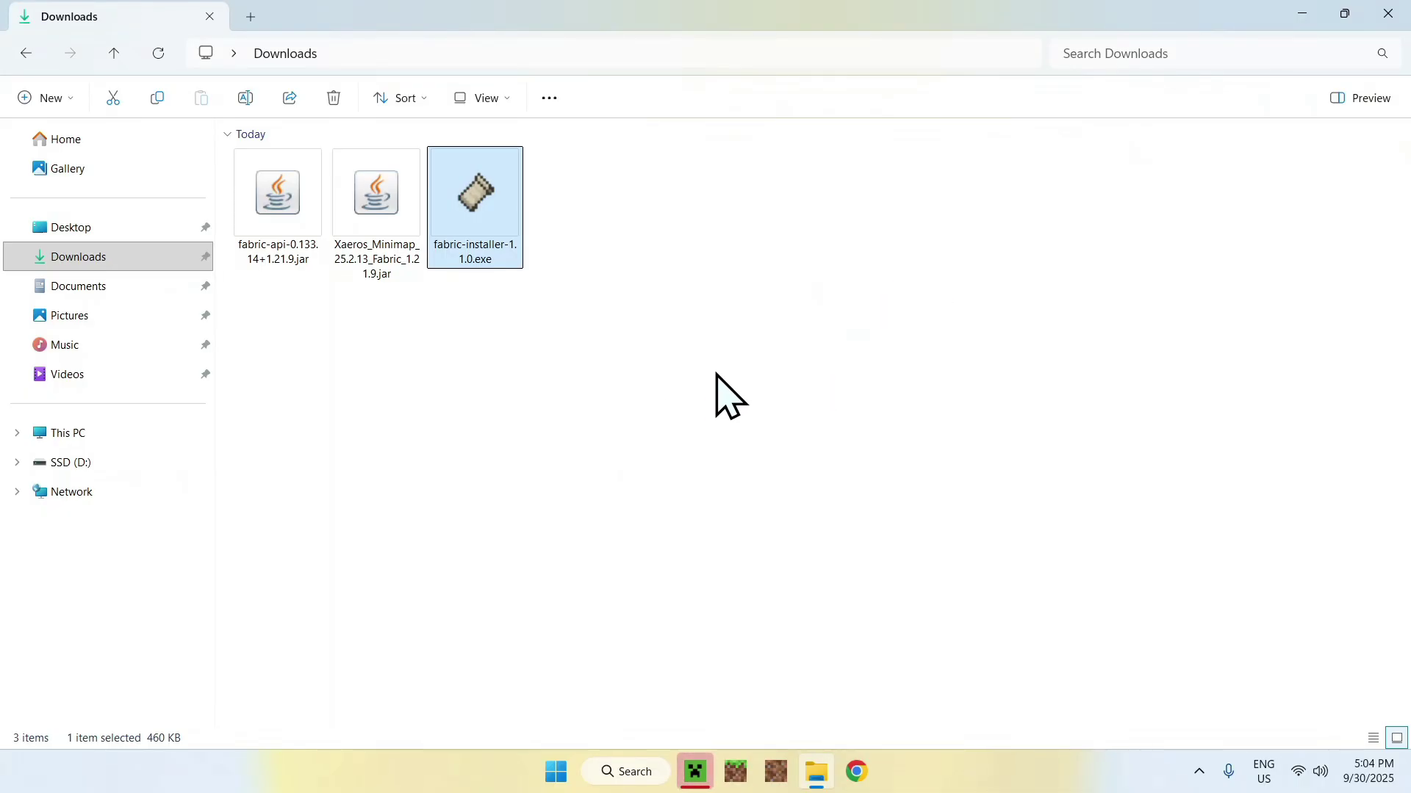
left_click(697, 764)
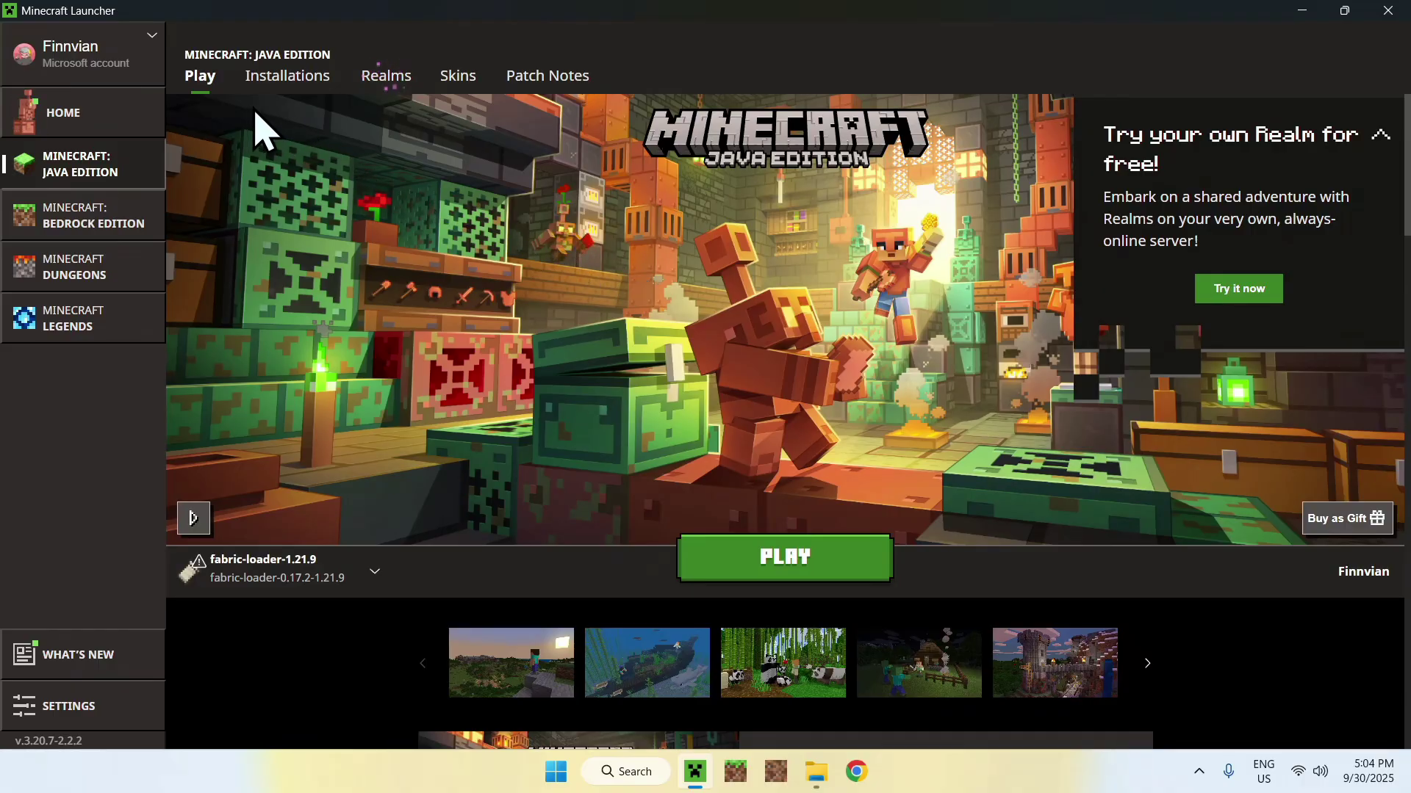
Step: Open the fabric-loader-1.21.9 installation's .minecraft folder from the Installations list
left_click(286, 87)
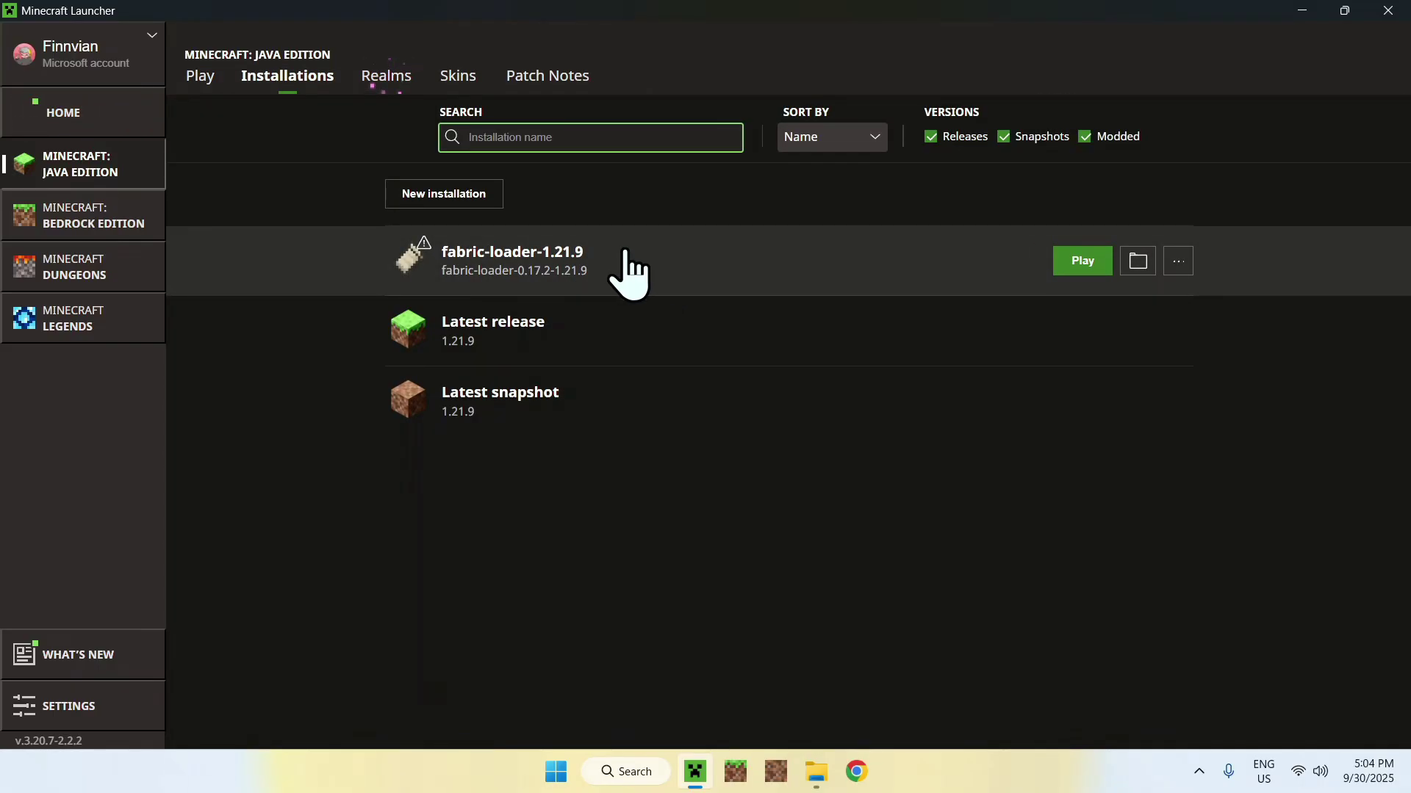
left_click(1139, 261)
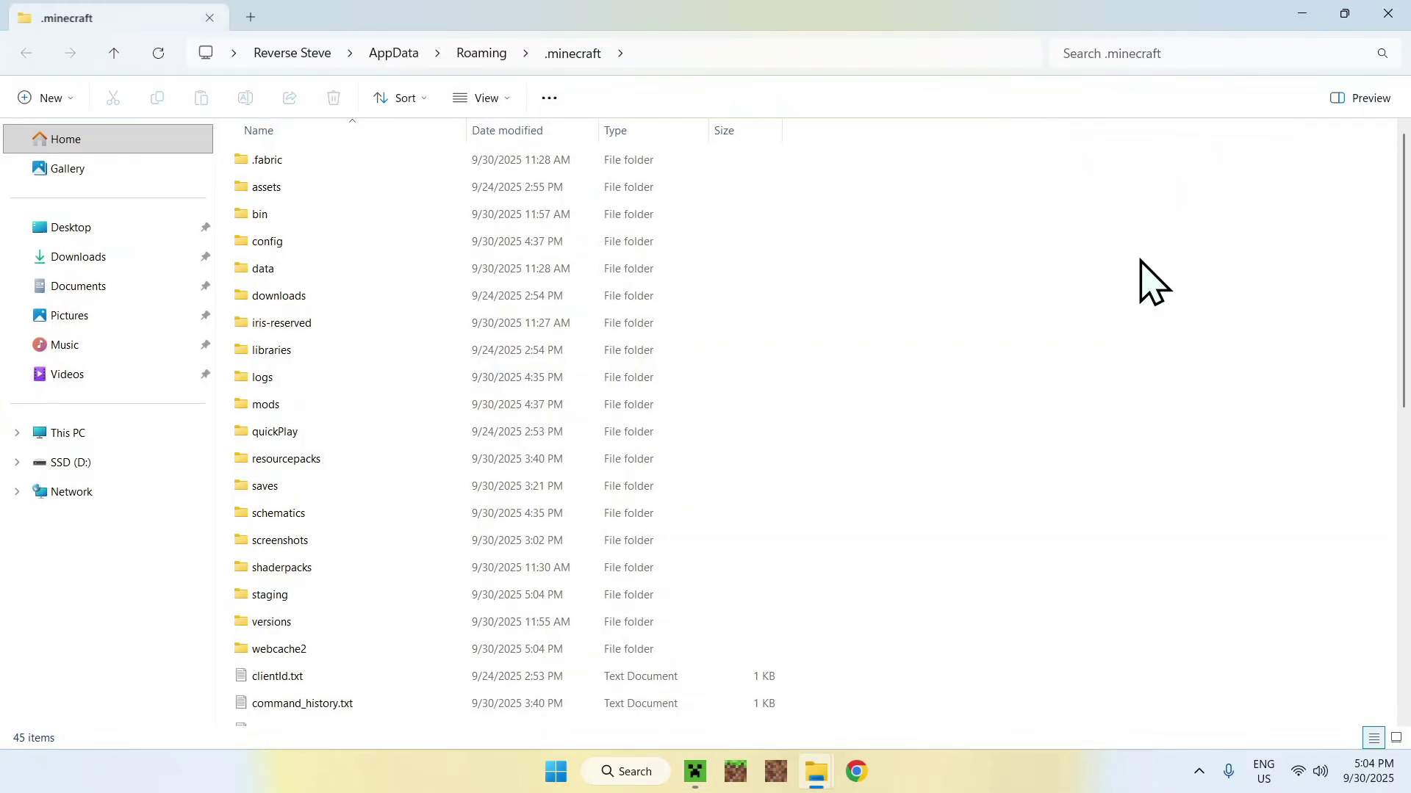
Step: Open the empty mods folder, then select the Fabric API and Xaero's Minimap jars in Downloads
left_click(342, 404)
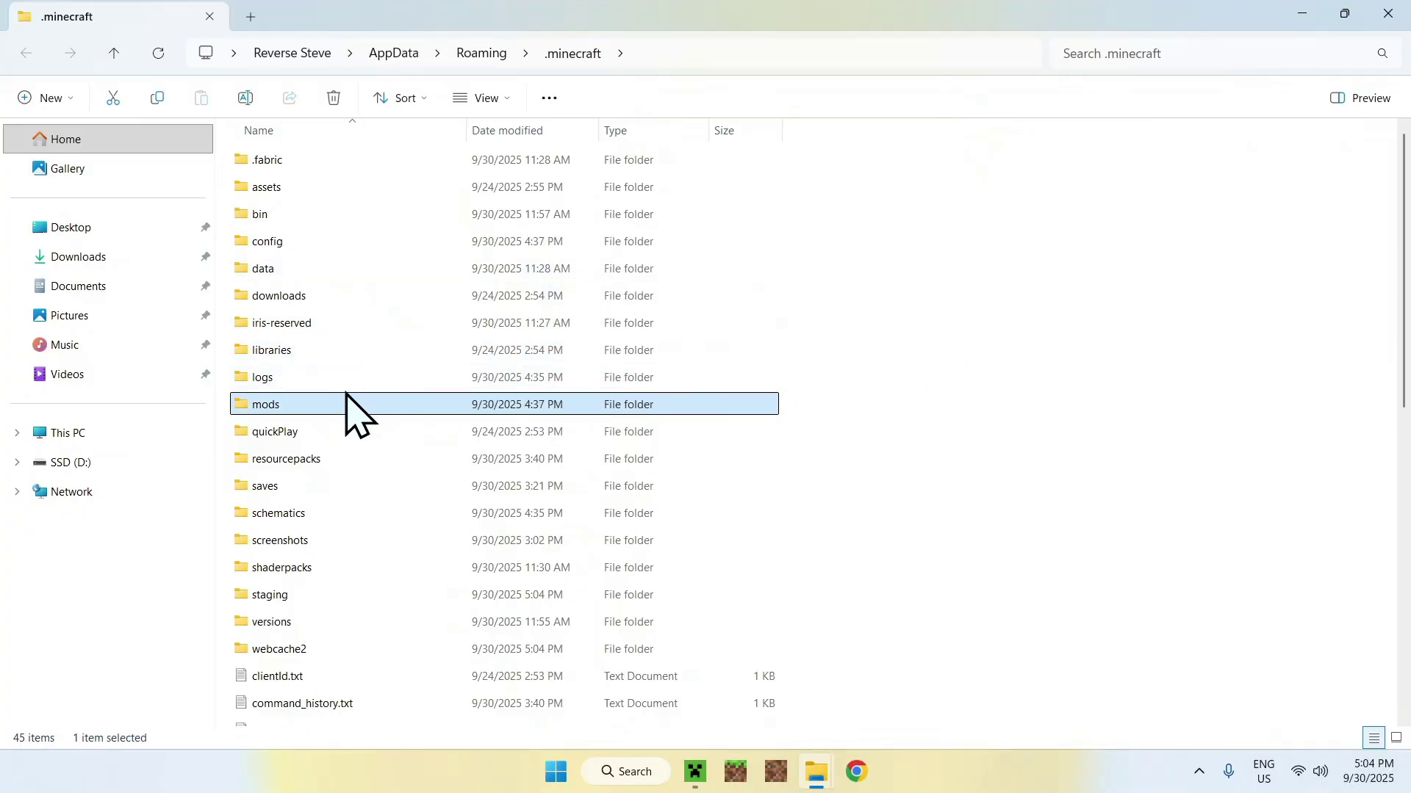
double_click(332, 408)
left_click_drag(308, 205, 512, 545)
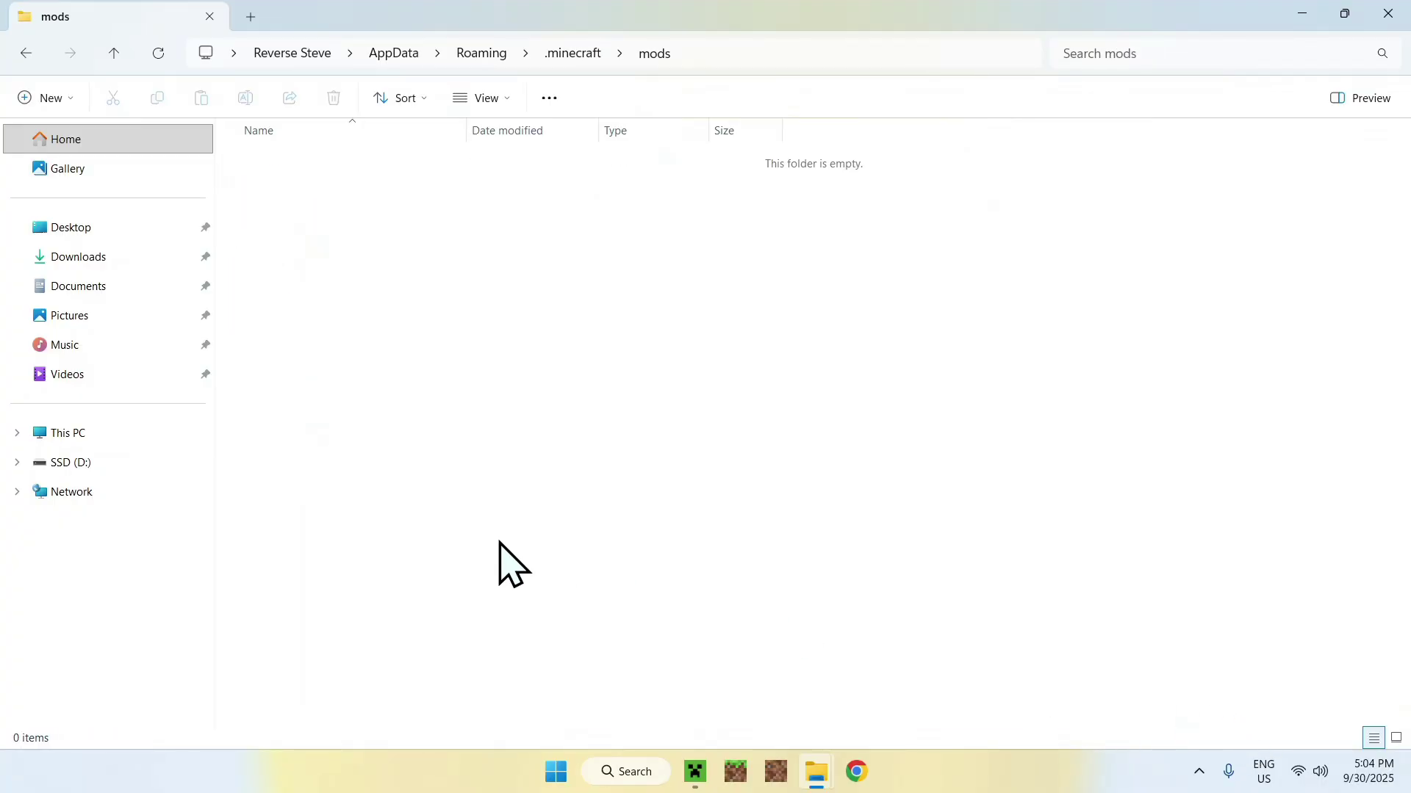
left_click(159, 253)
left_click_drag(391, 331, 253, 197)
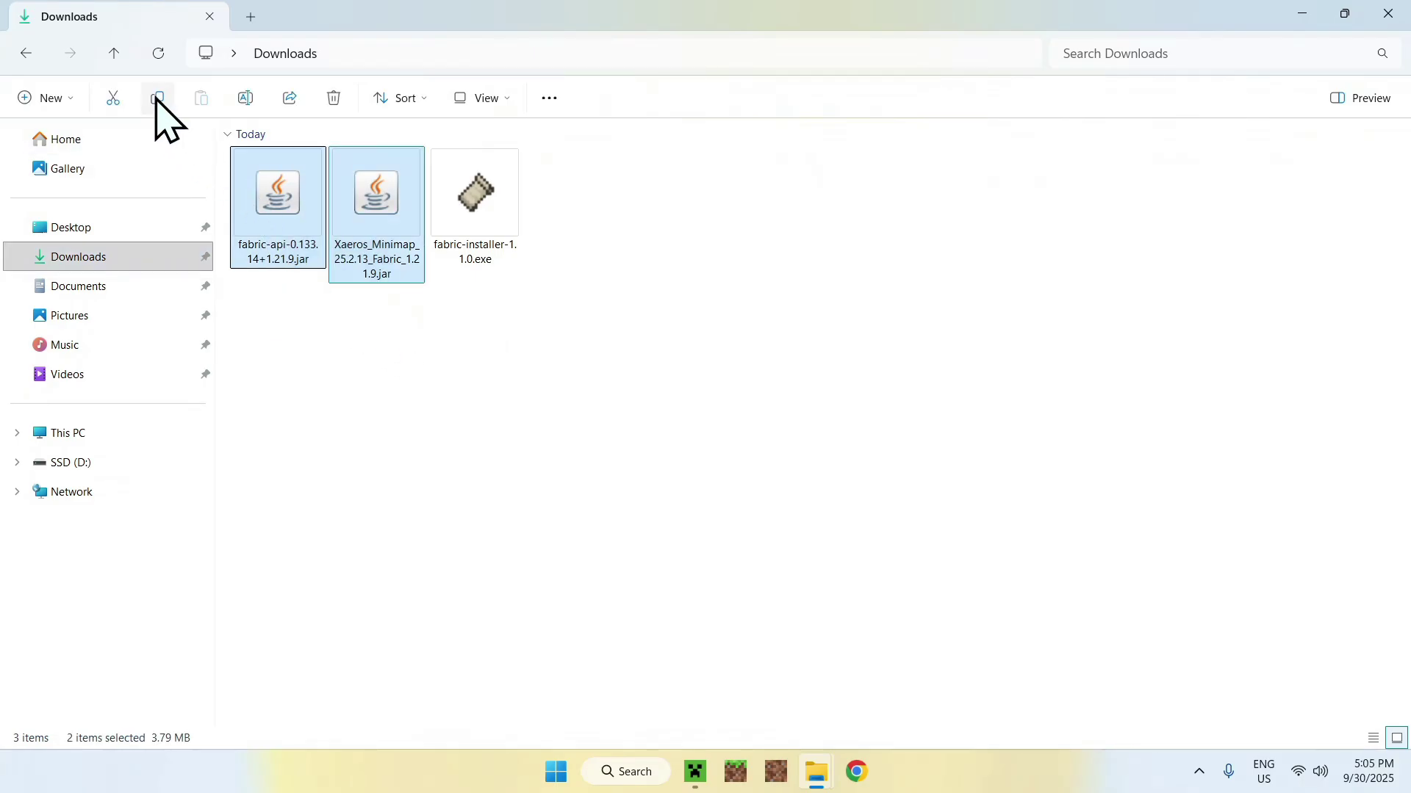
Step: Paste both jar files into the .minecraft mods folder and return to the Minecraft Launcher
left_click(26, 53)
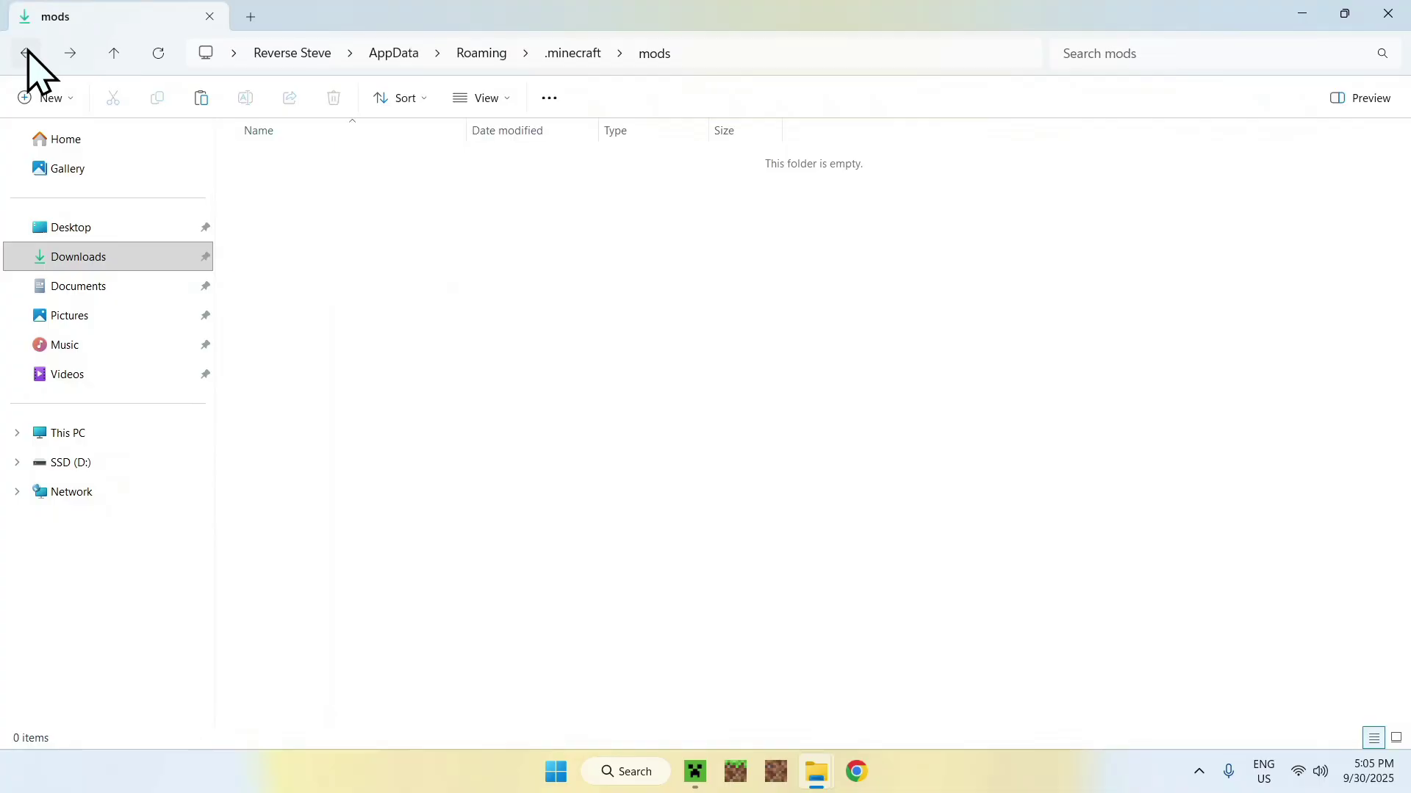
left_click(202, 97)
left_click(373, 245)
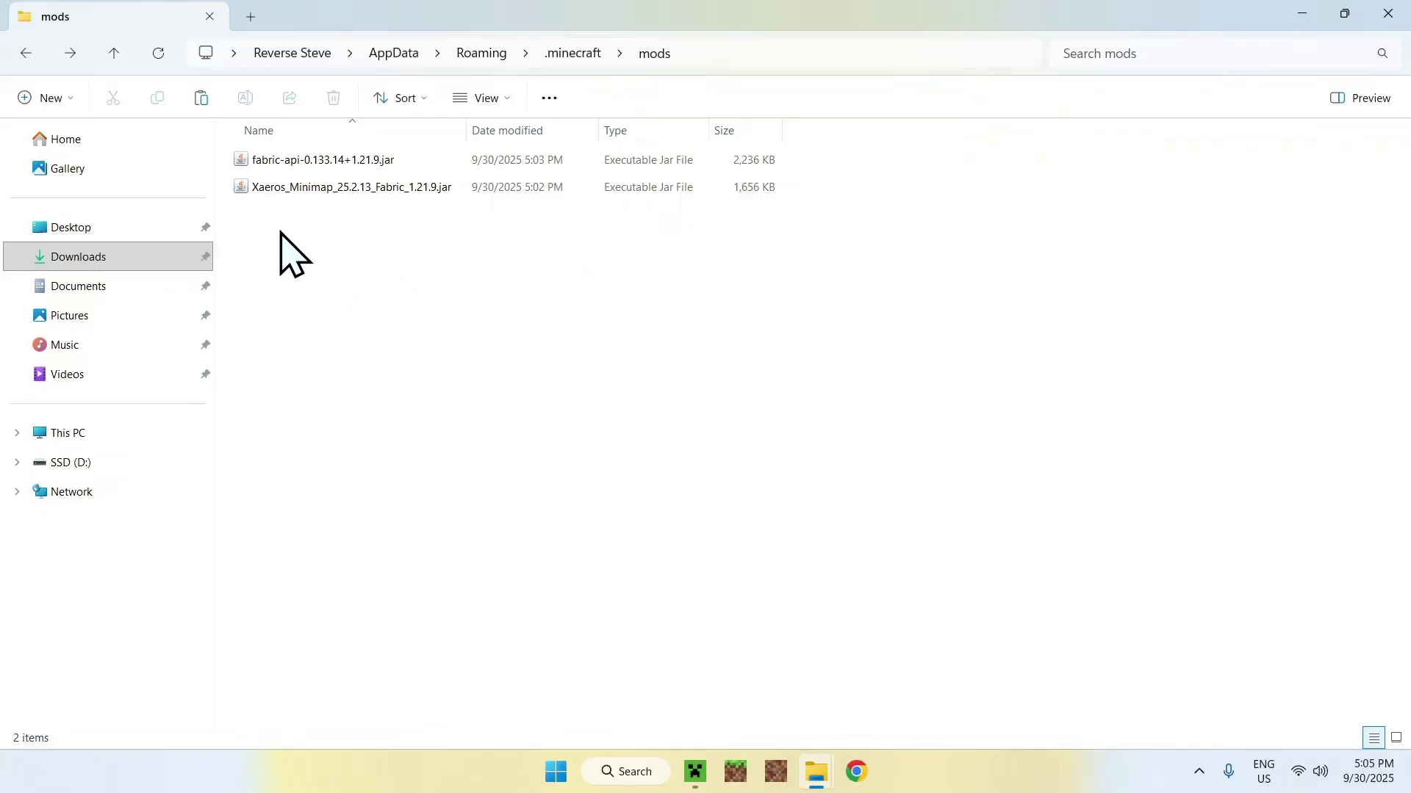
left_click_drag(809, 152, 878, 180)
left_click(696, 770)
Step: Play Fabric Minecraft 1.21.9 from the Play page, maximize it, and load the Void Shorts world
left_click(197, 79)
left_click(197, 88)
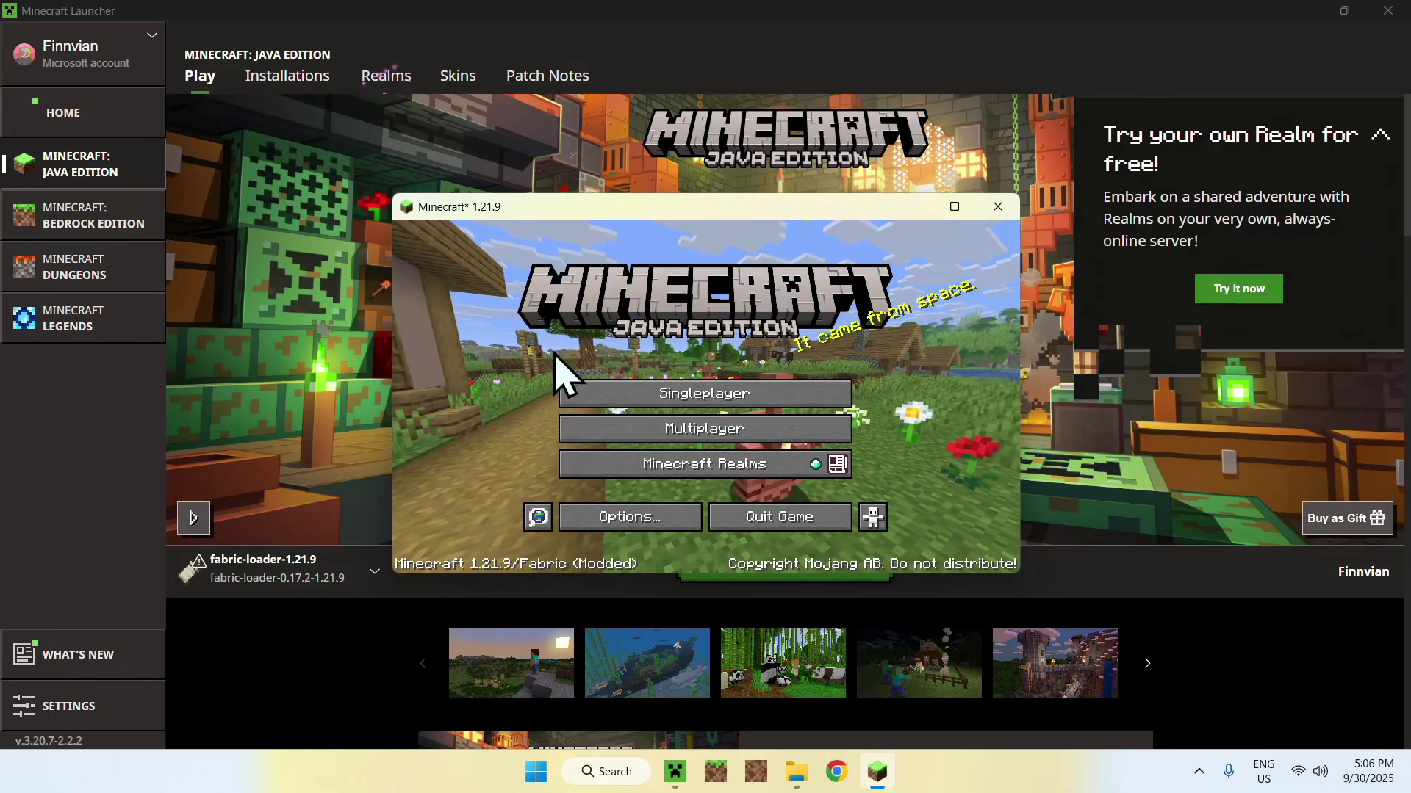
left_click(955, 207)
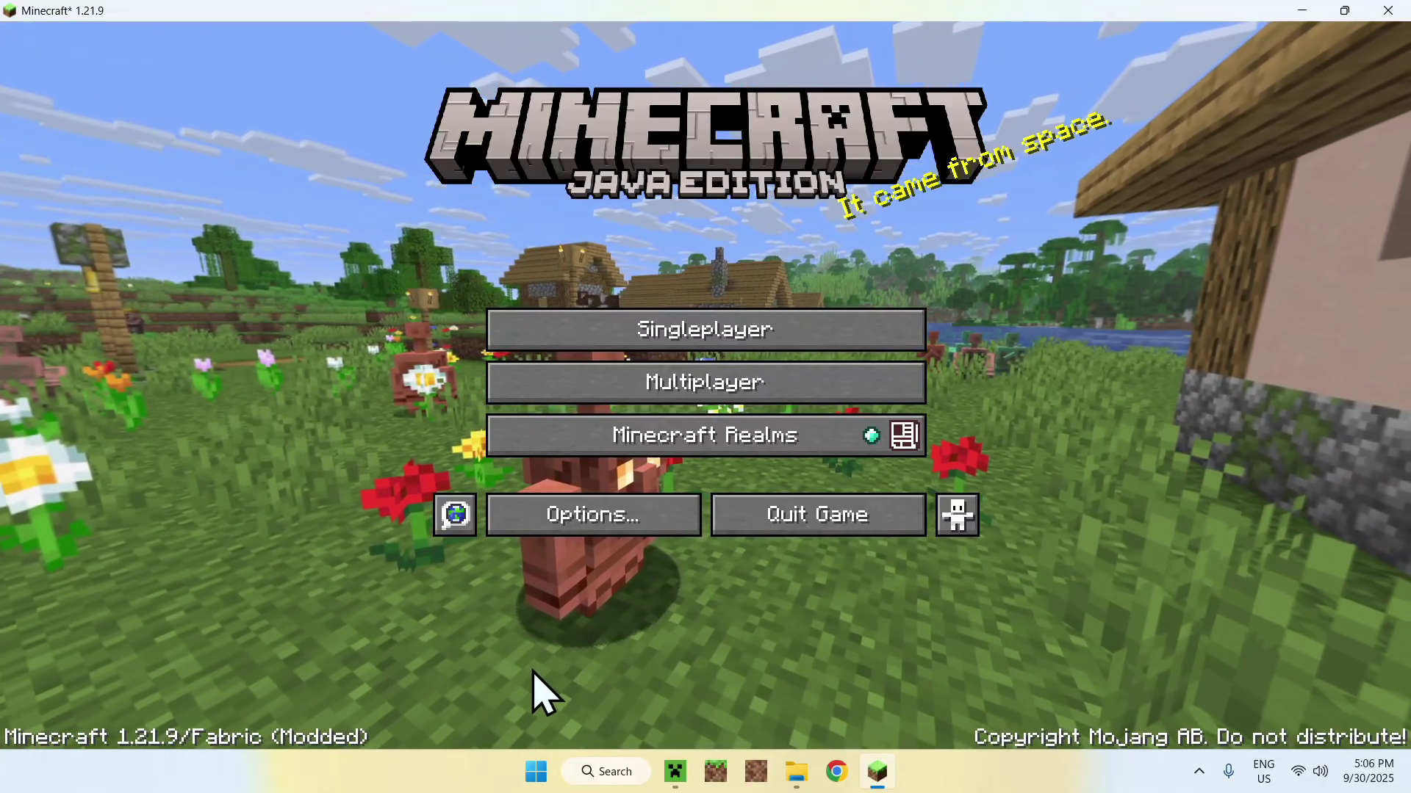
left_click(698, 334)
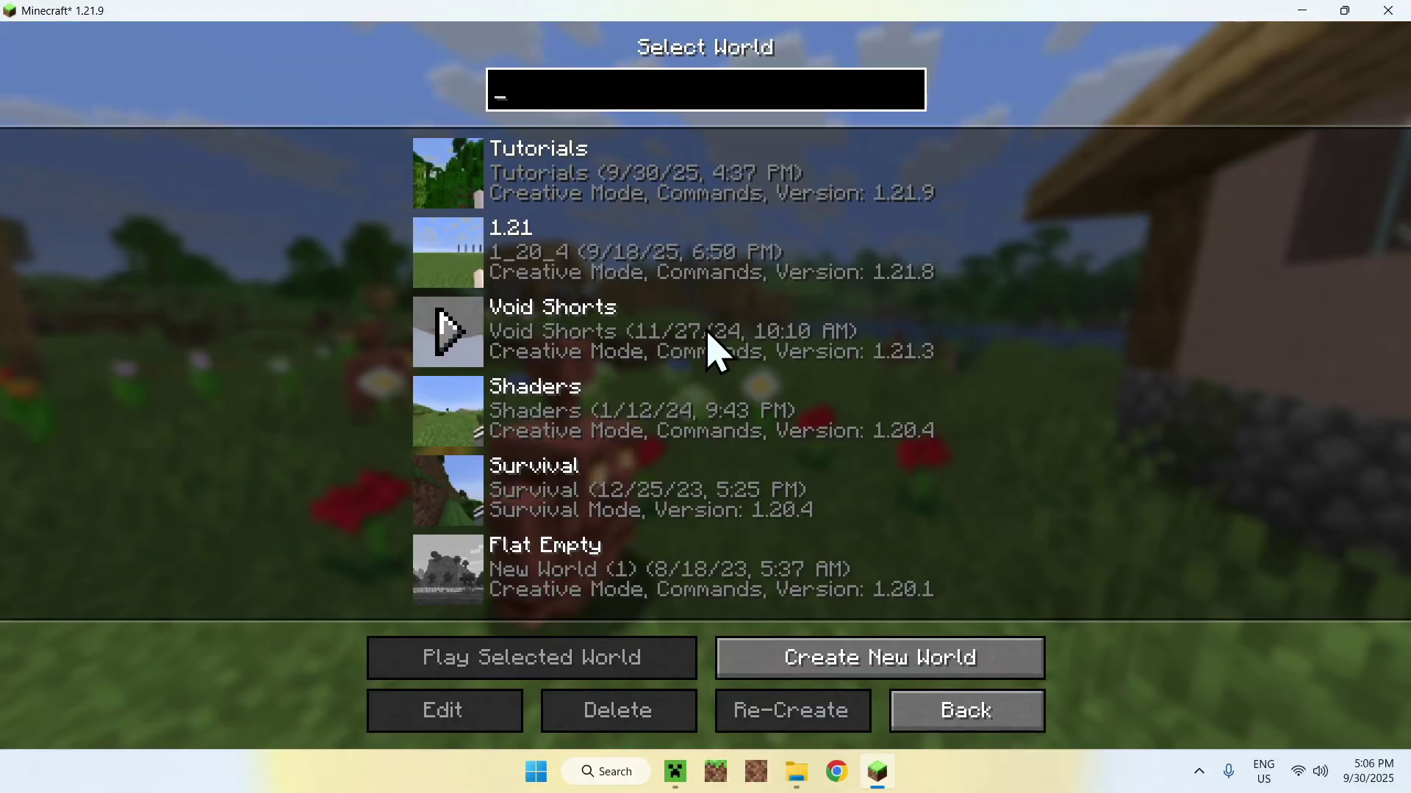
double_click(705, 342)
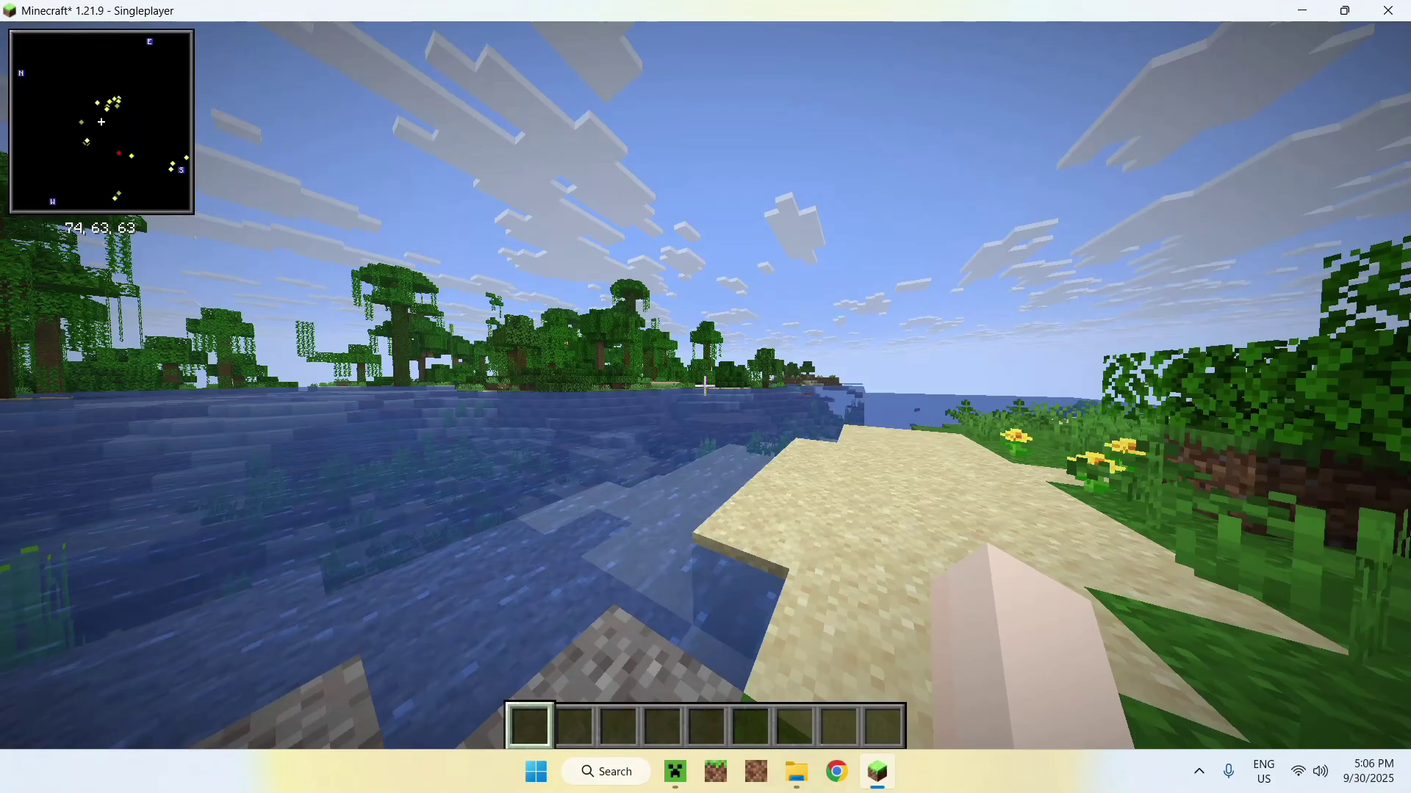
Step: Walk past the melons along the riverbank and back so the minimap fills in
key("w")
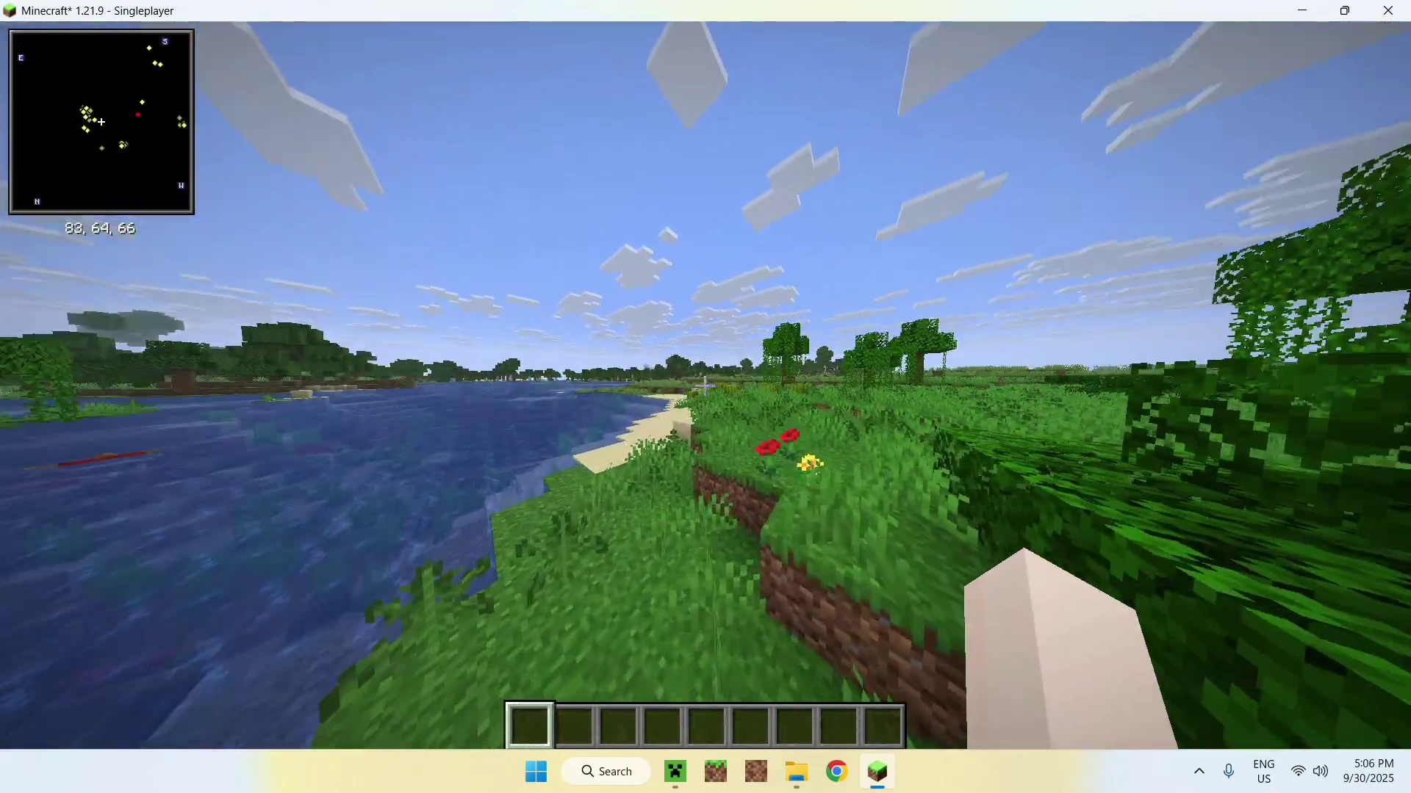
key("w")
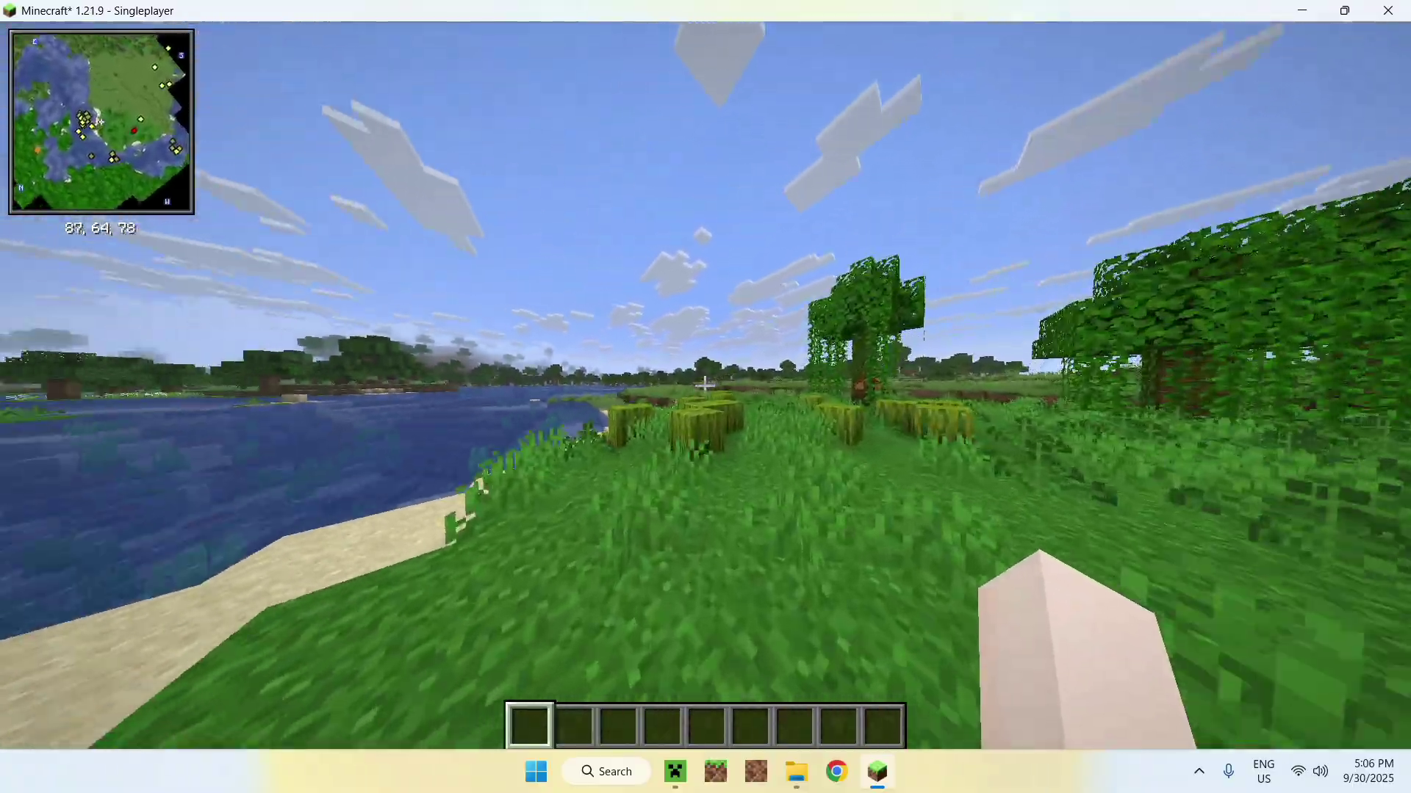
key("w")
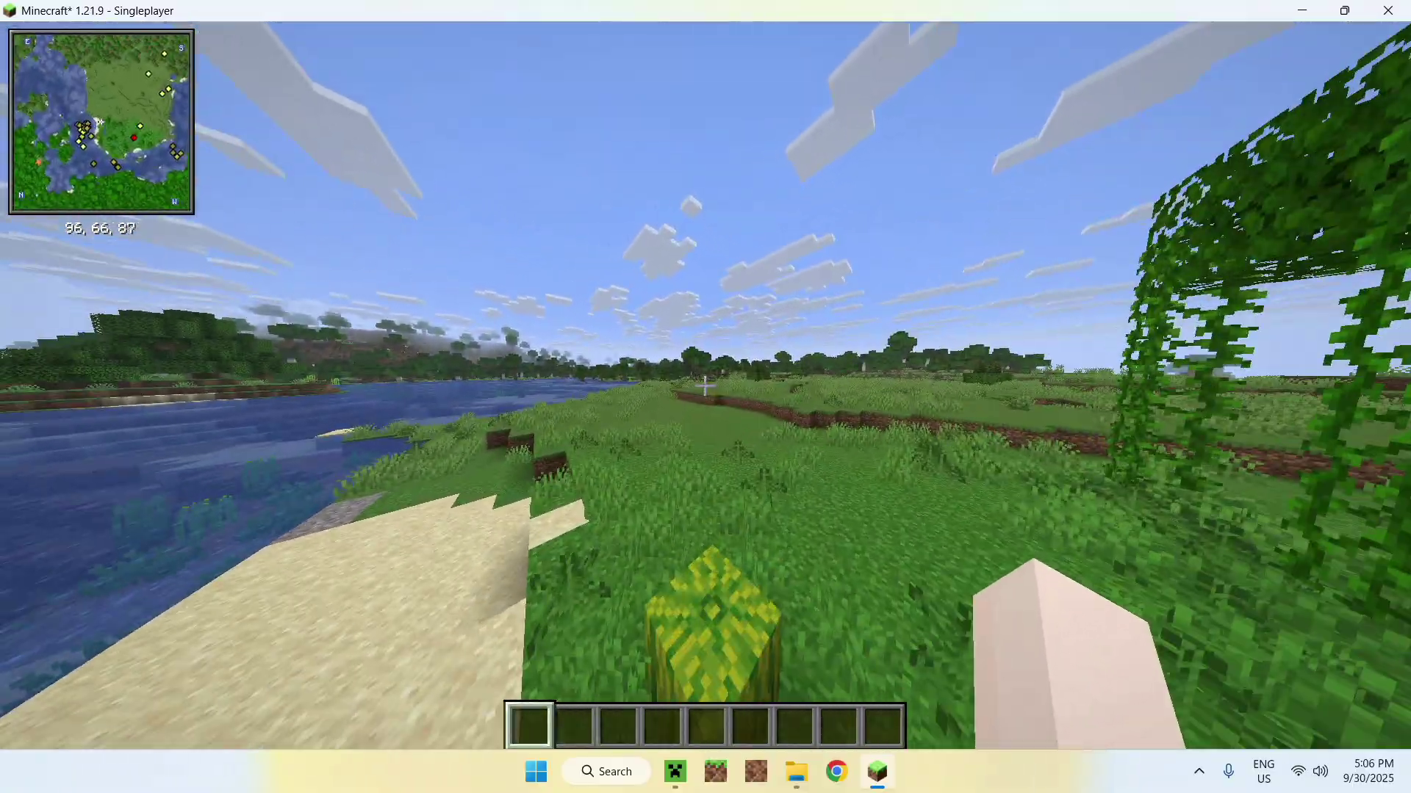
key("w")
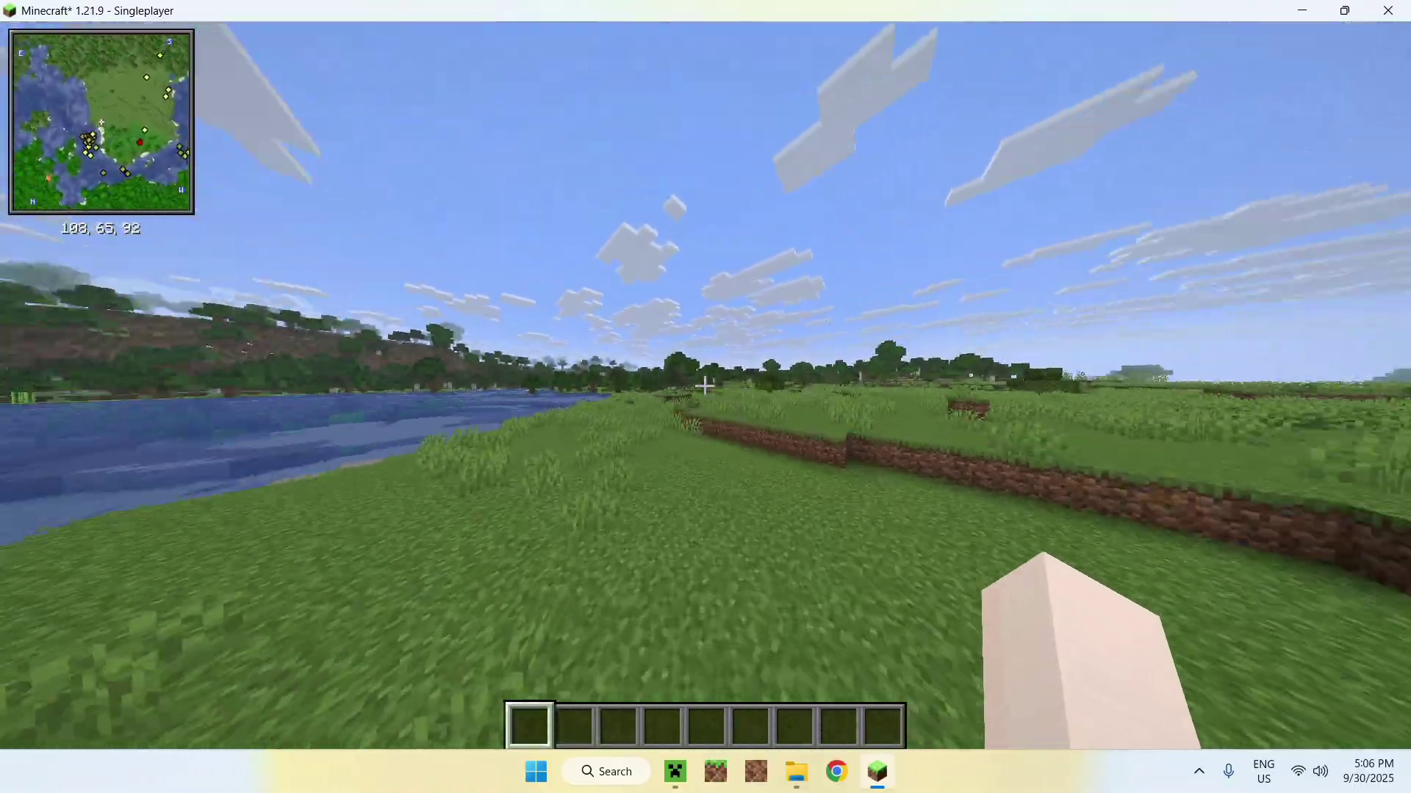
key("w")
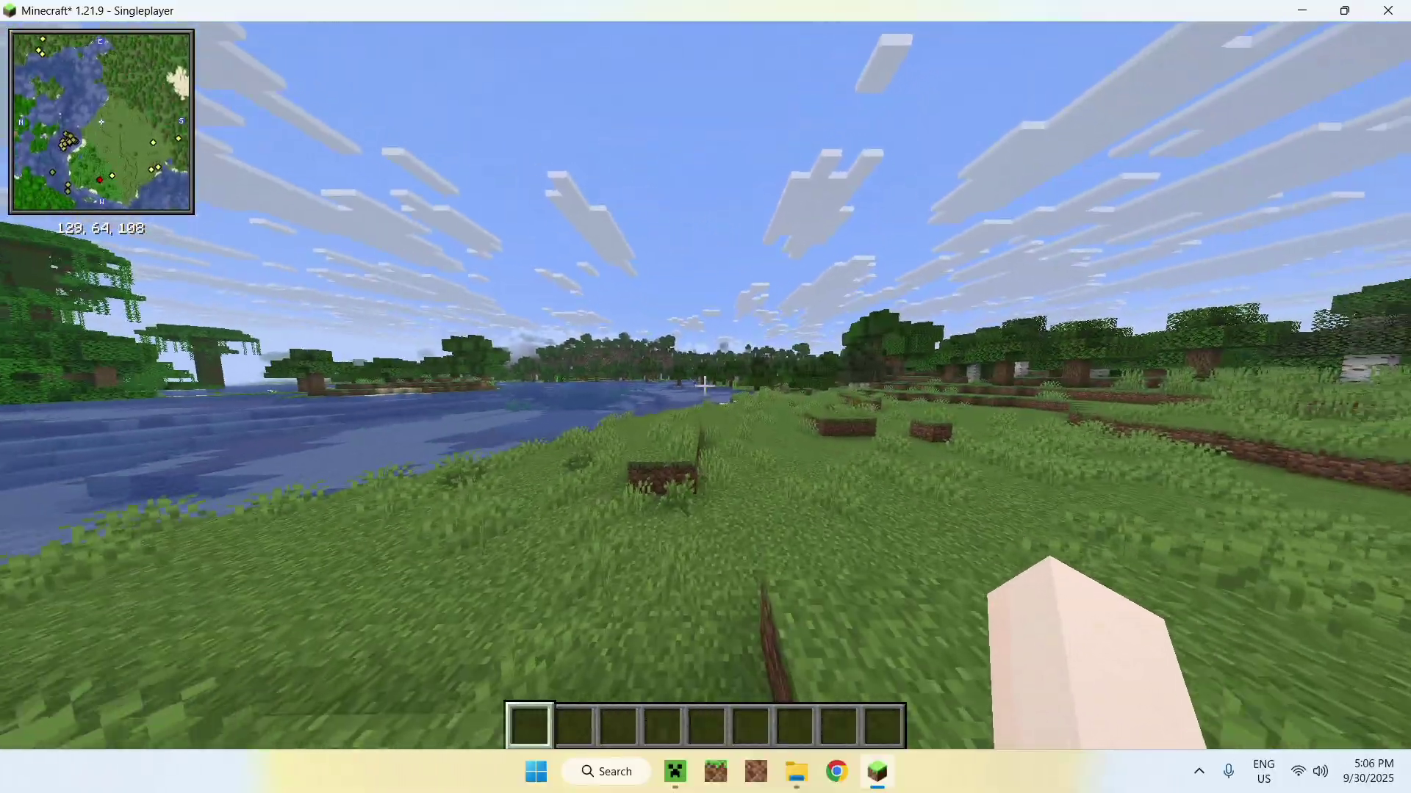
key("w")
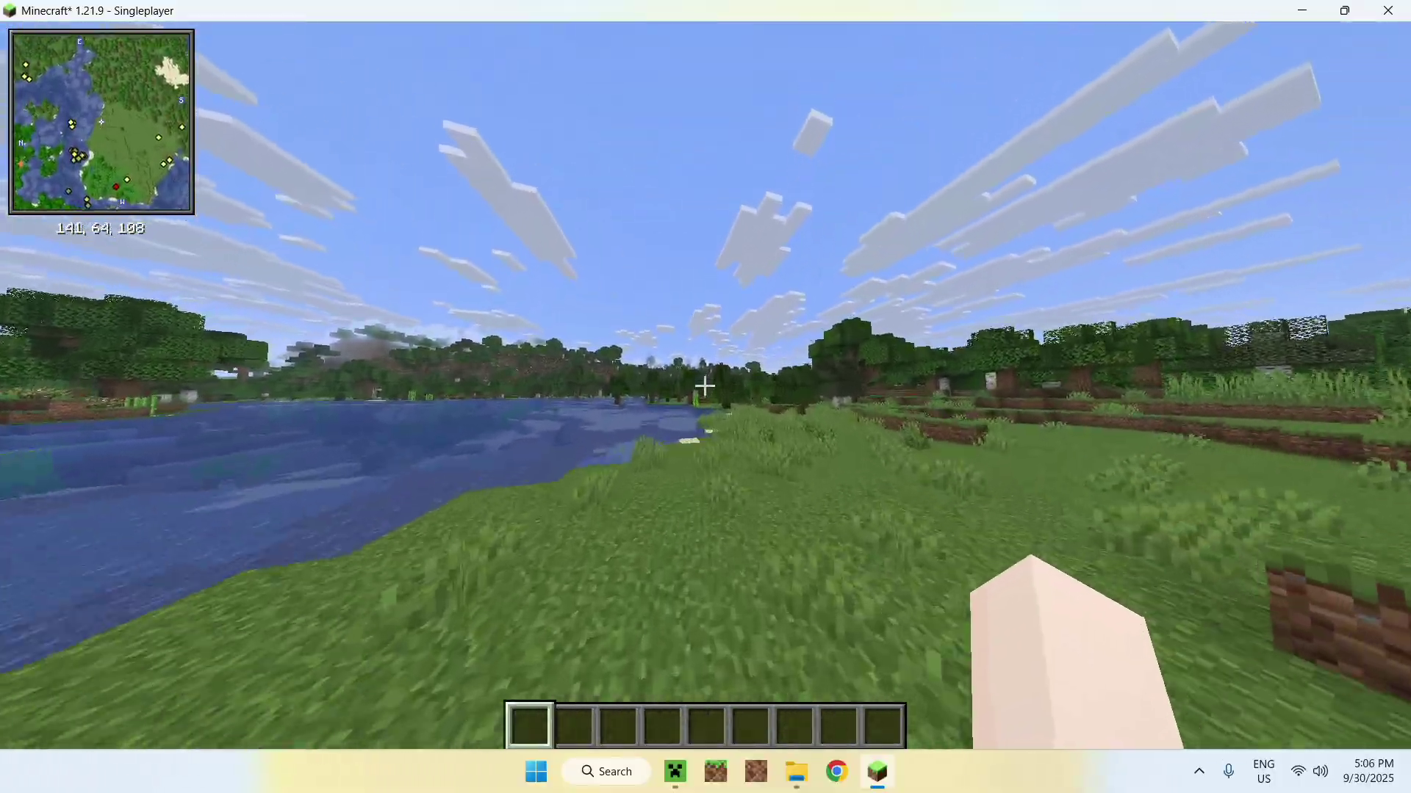
key("w")
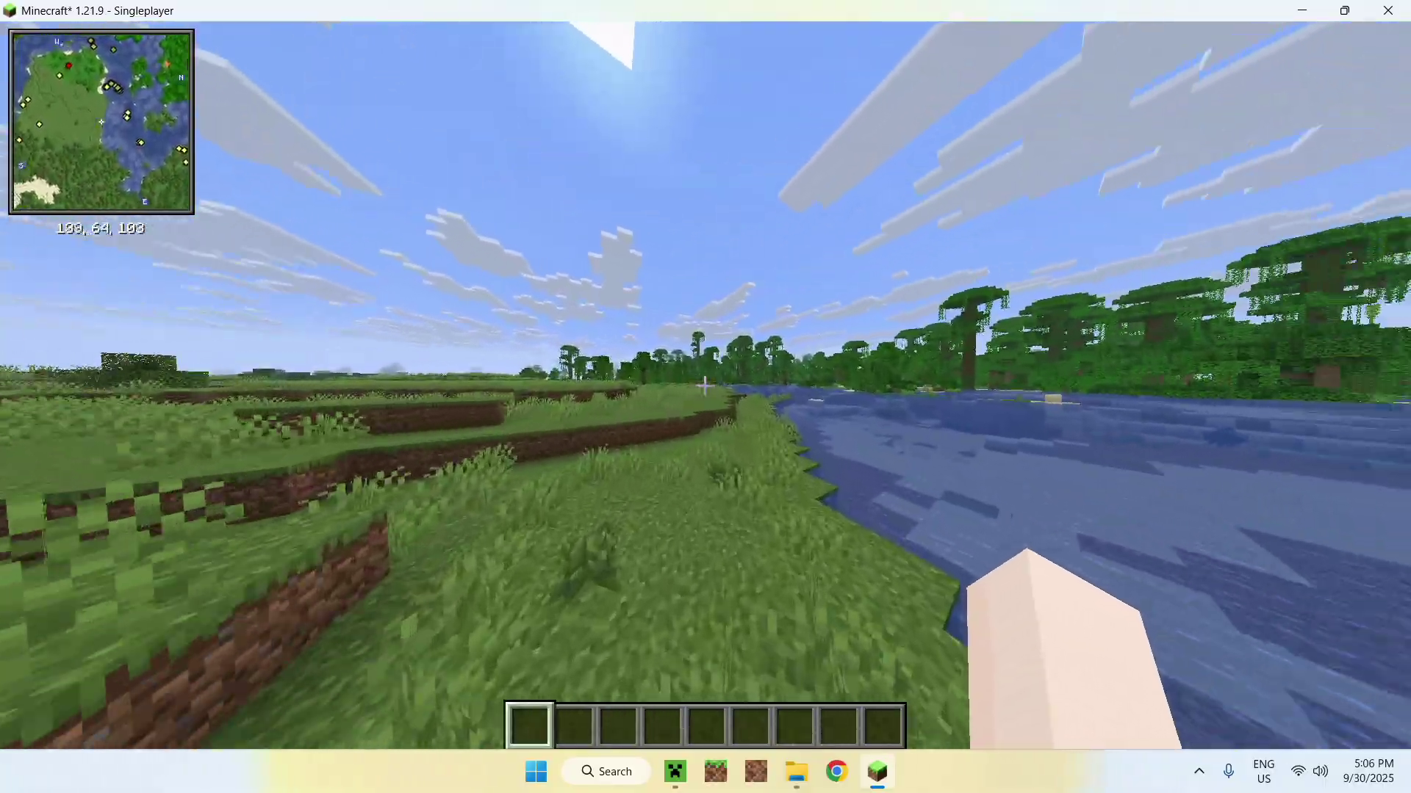
key("w")
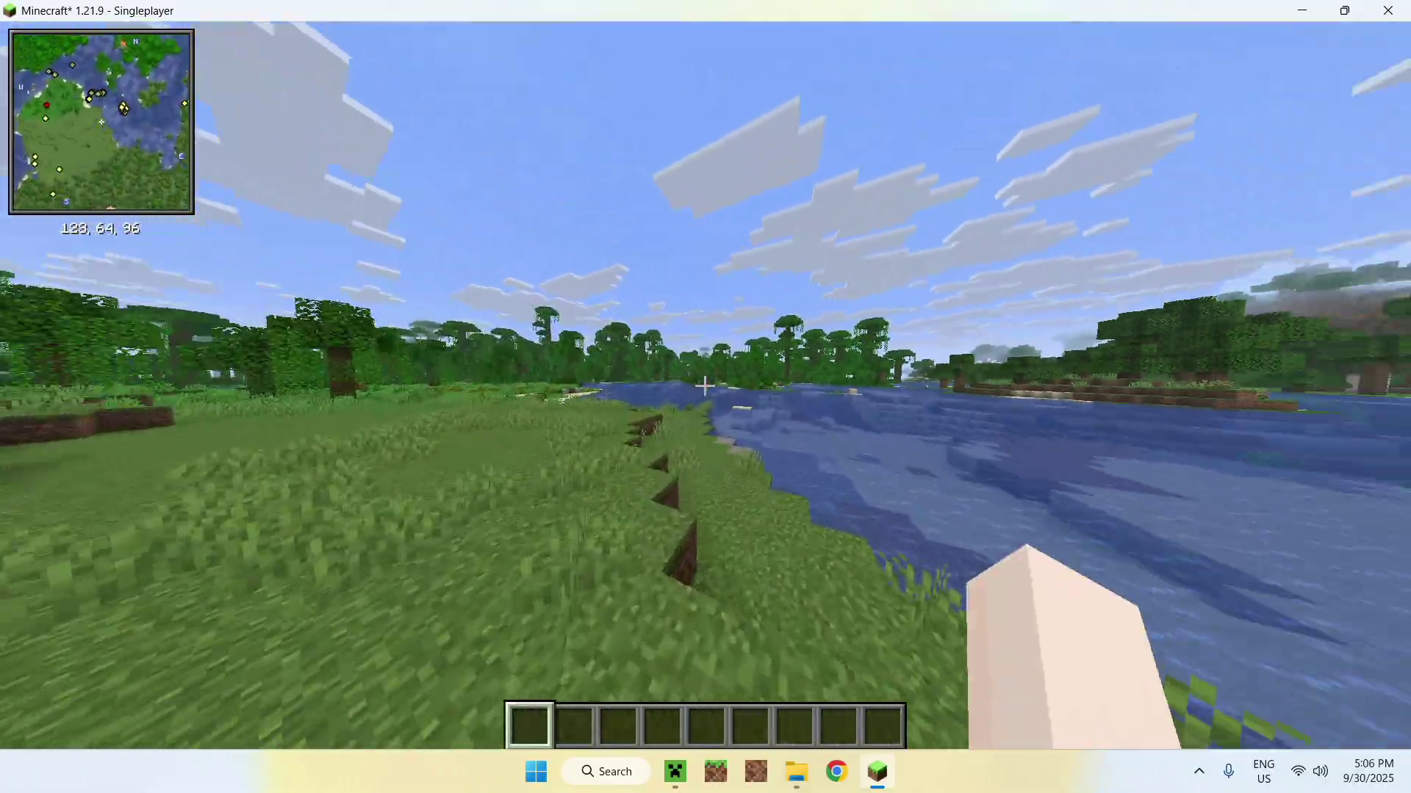
key("w")
Step: Switch to the front-facing third-person view and walk the character beside the river
key("F5")
key("F5")
key("w")
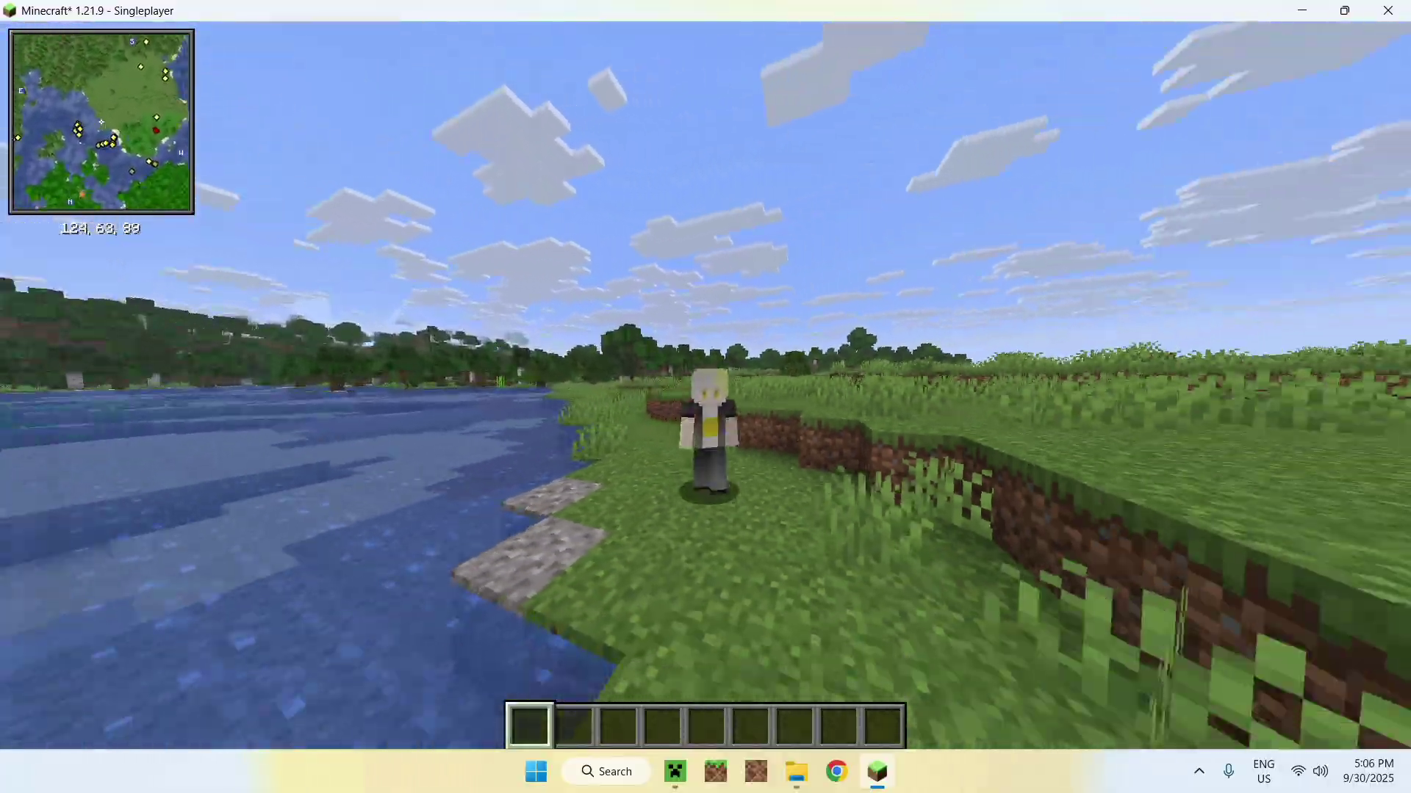
key("w")
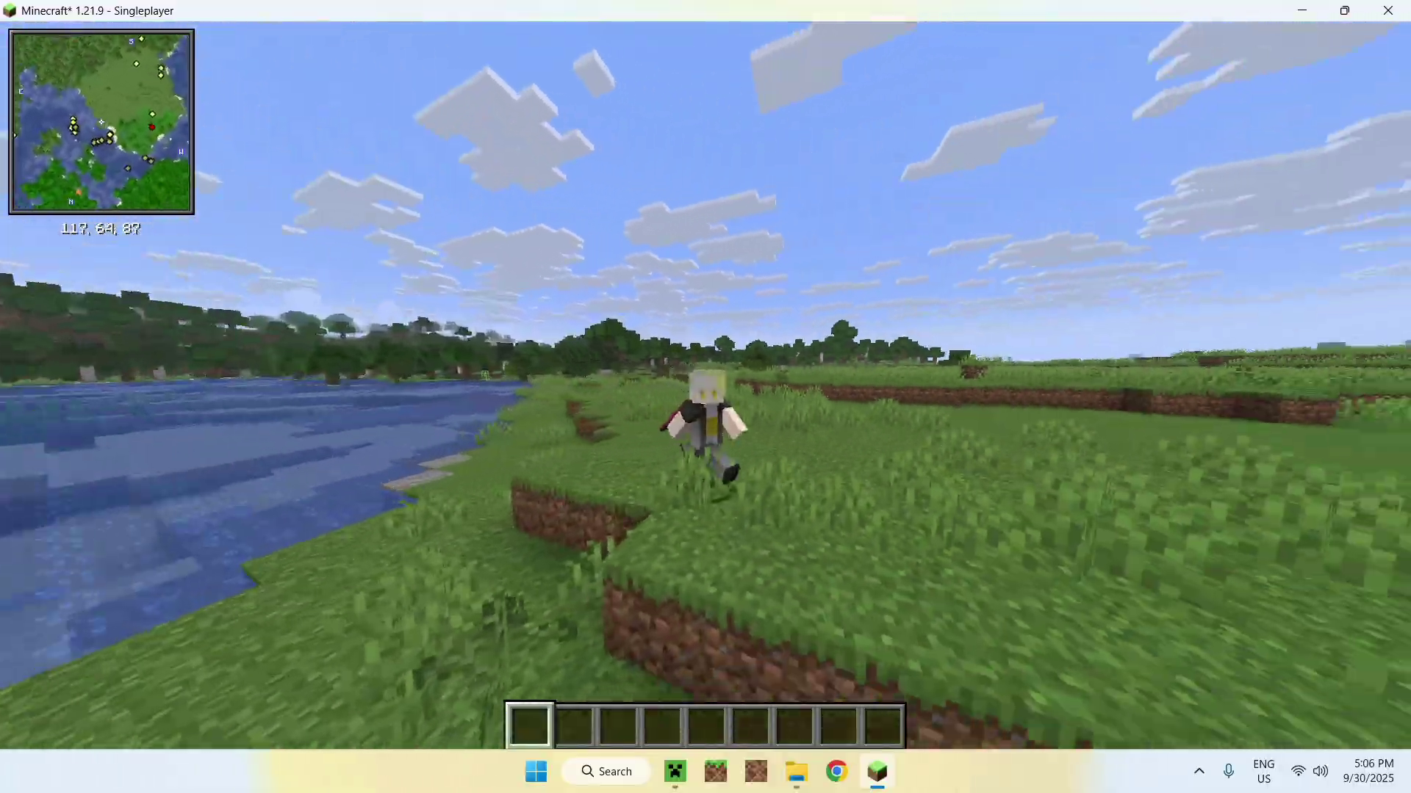
key("w")
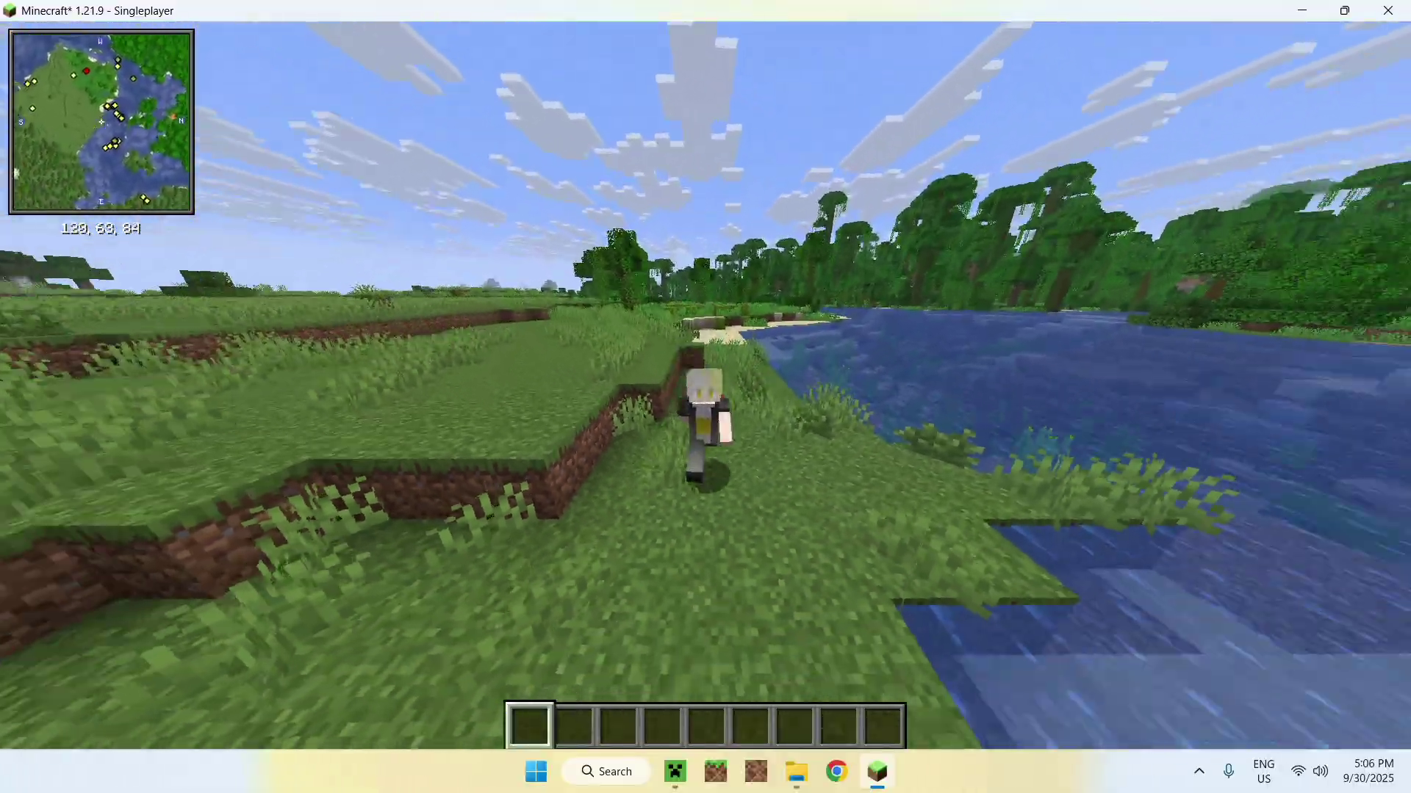
key("w")
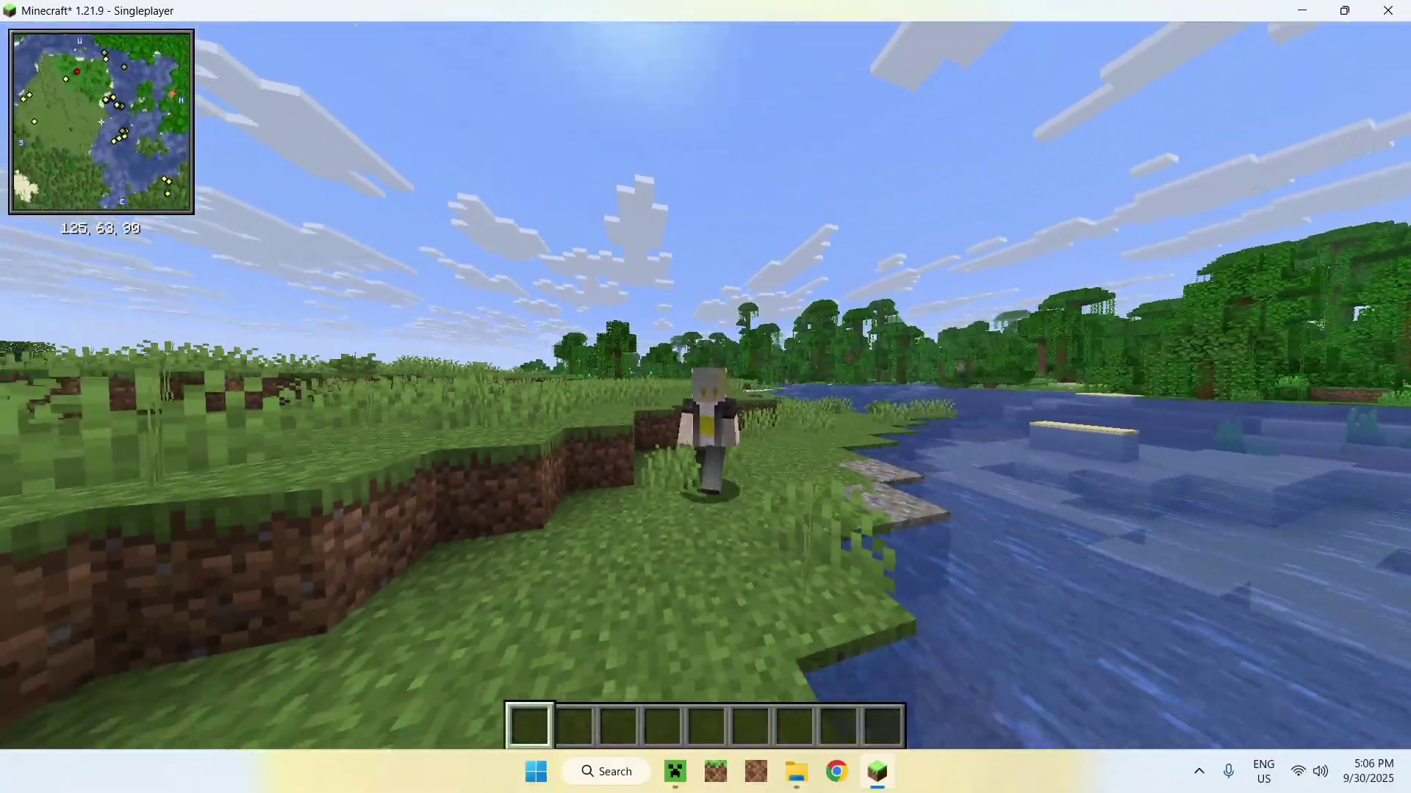